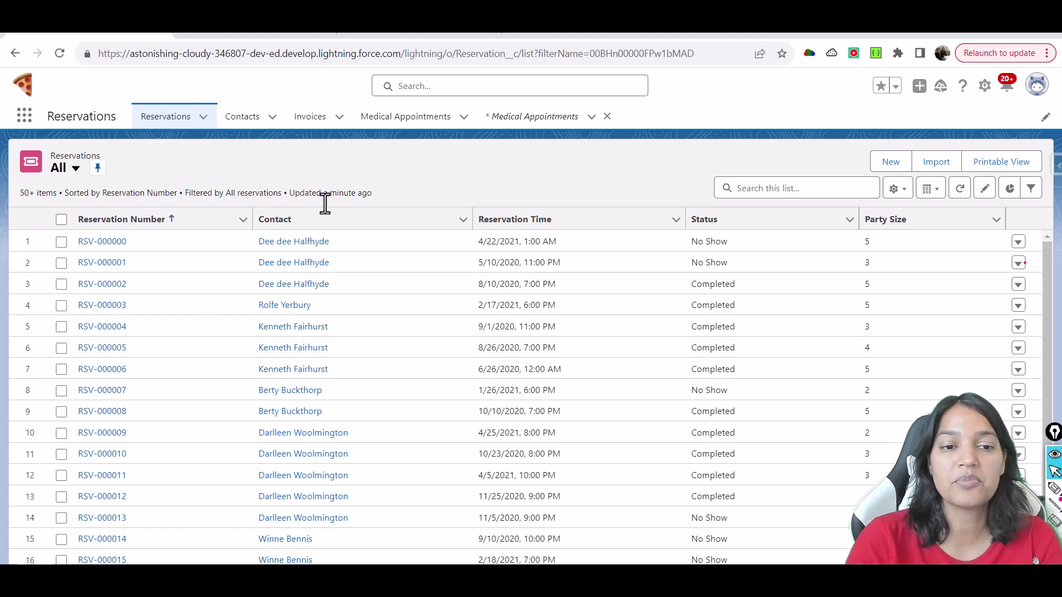
- Switch to the Salesforce Inspector data export and run the query for Reservation__c IDs whose Status__c is 'Upcoming'
left_click_drag(331, 242, 283, 238)
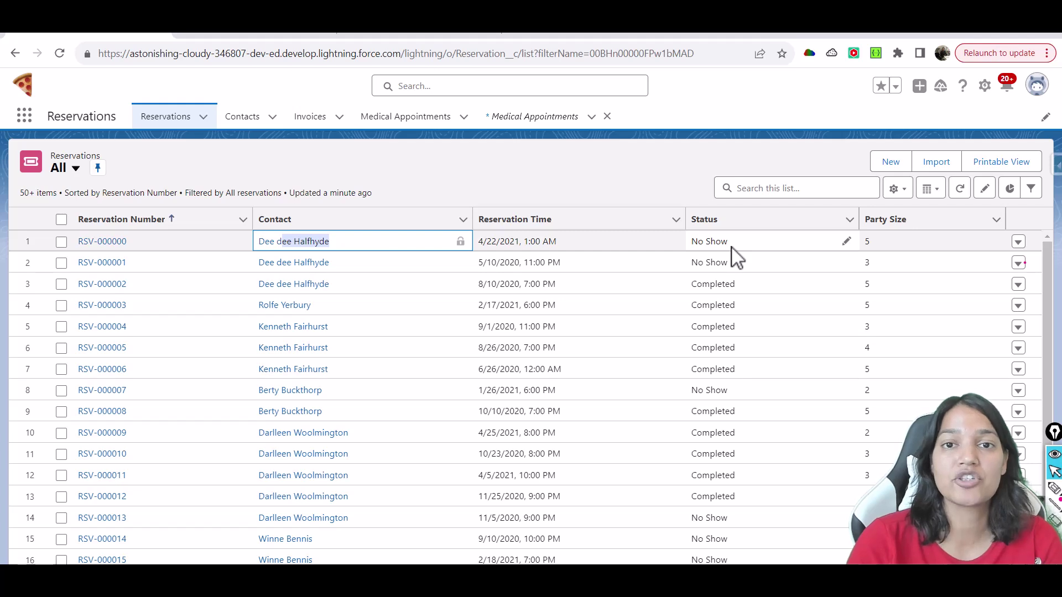
left_click(436, 36)
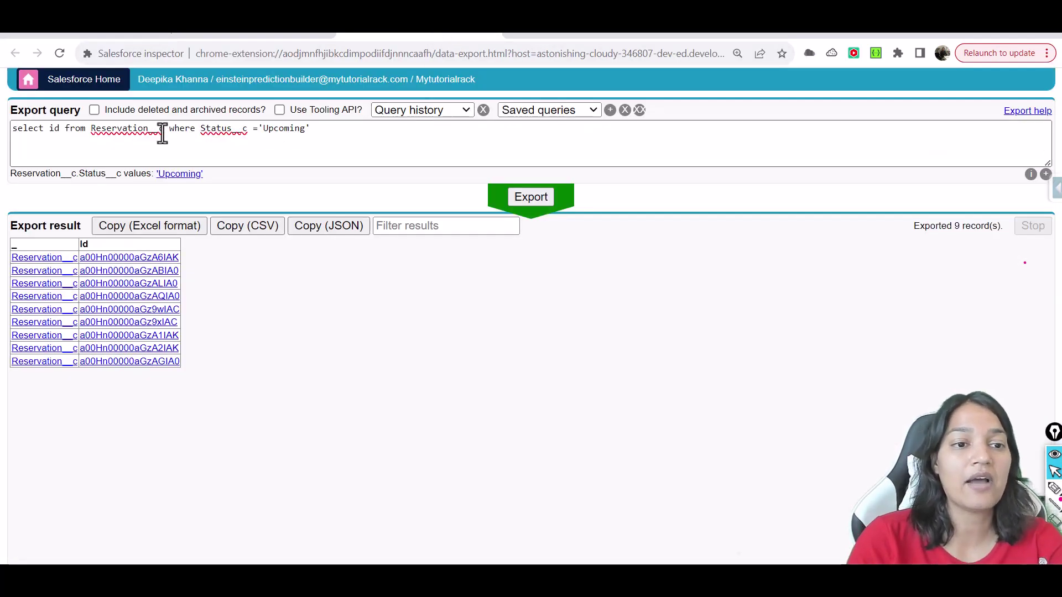
left_click(532, 198)
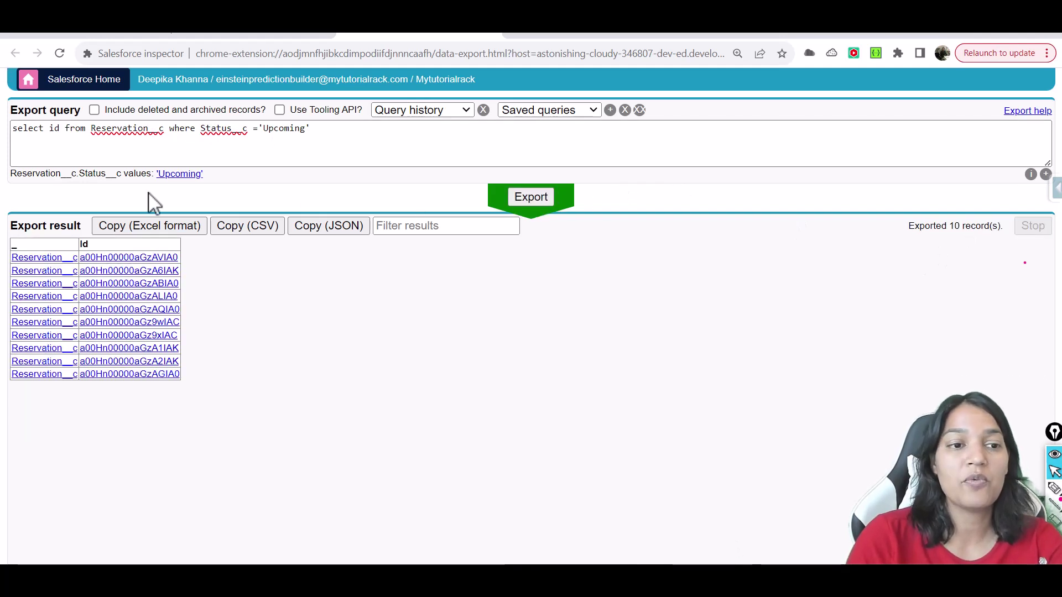
- Add the Contact_Name__c and Marital_Status__c fields after id in the reservation query
left_click(55, 128)
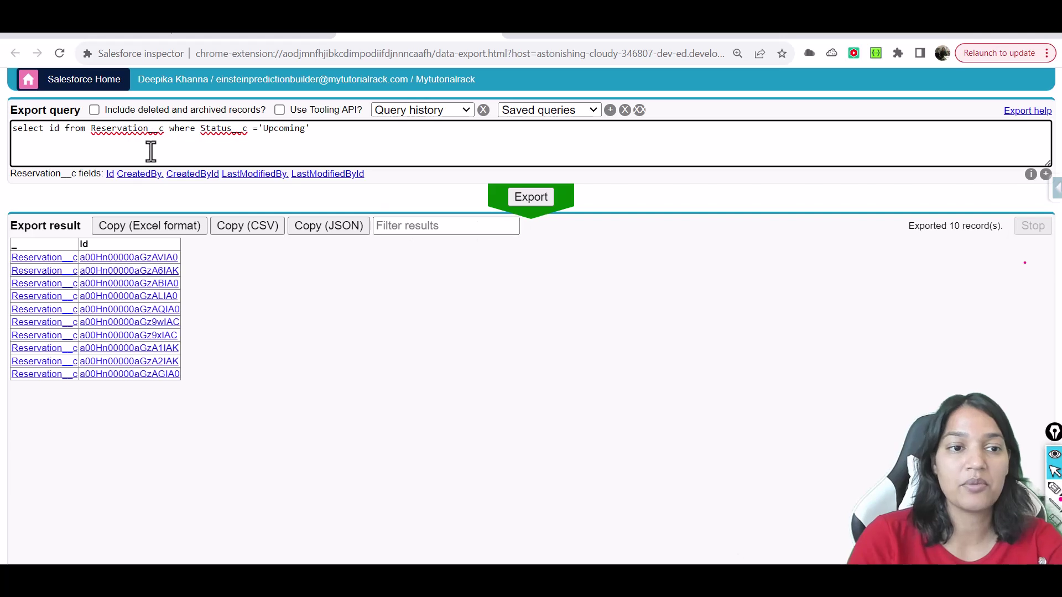
type(",co")
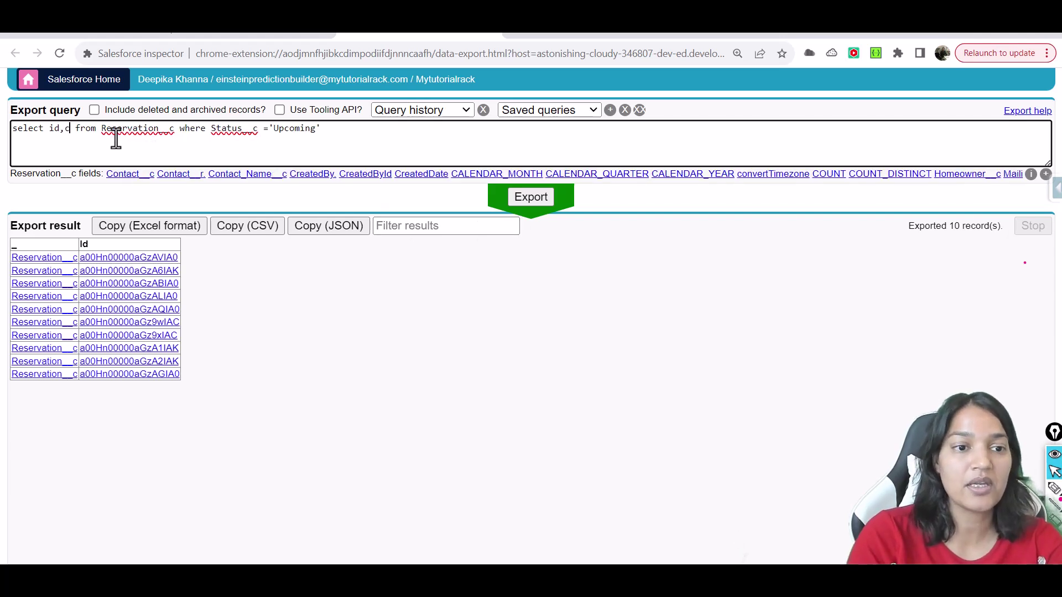
left_click(238, 174)
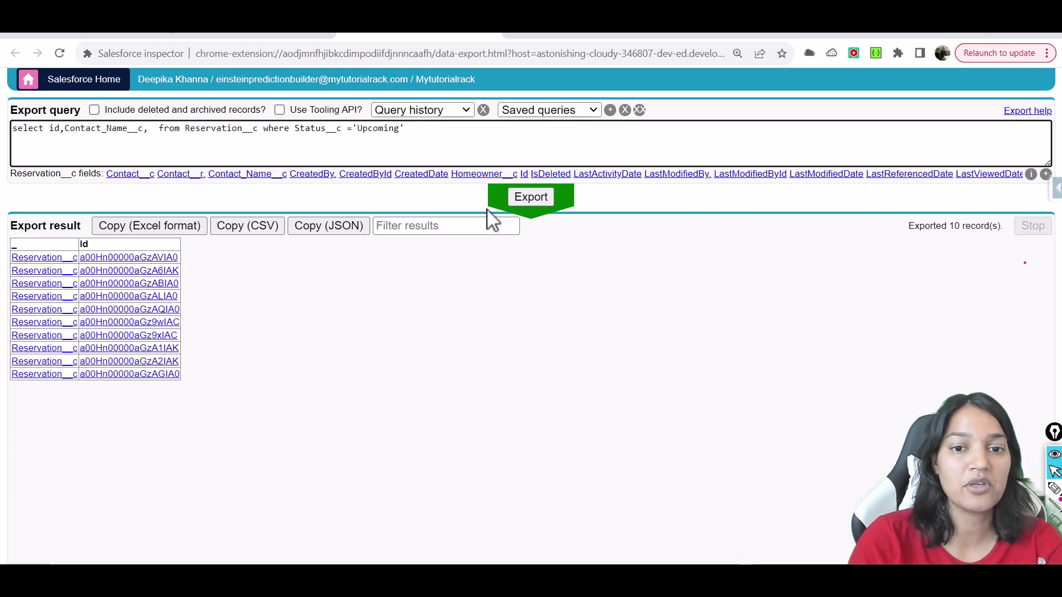
type("co")
key("BackSpace")
key("BackSpace")
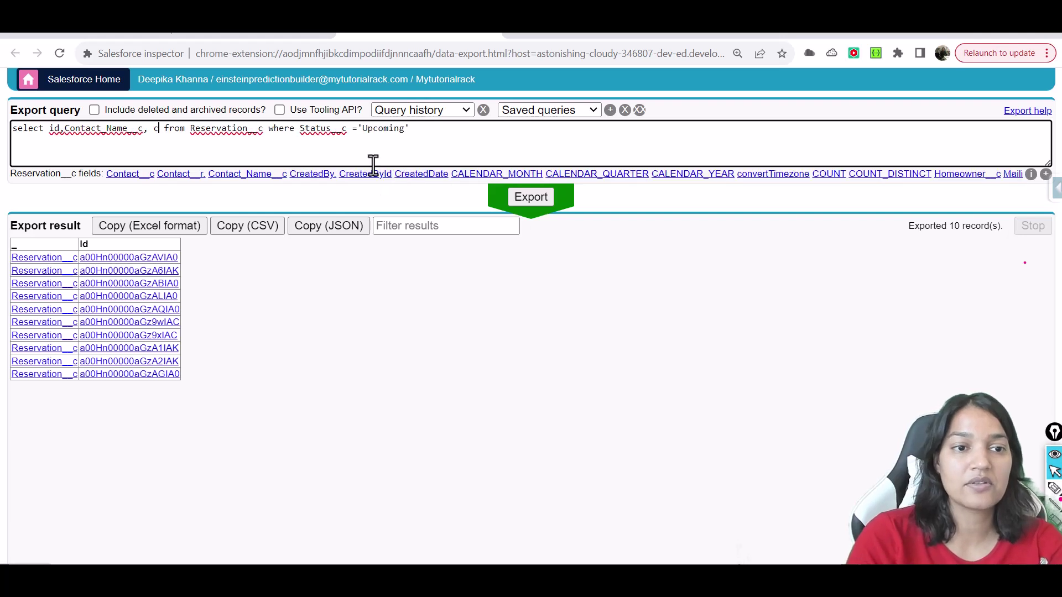
type("sta")
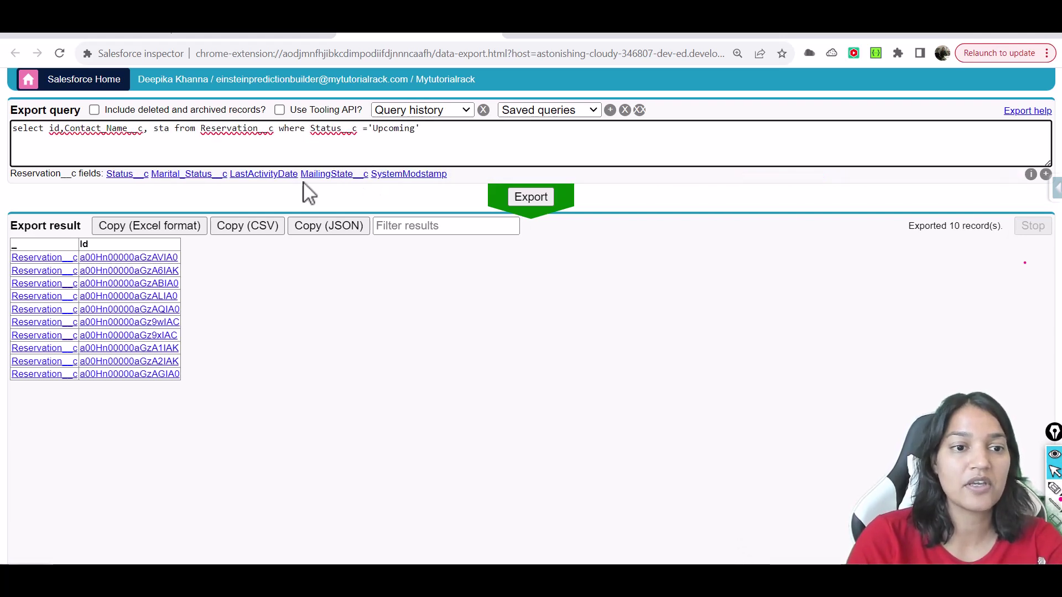
left_click(161, 174)
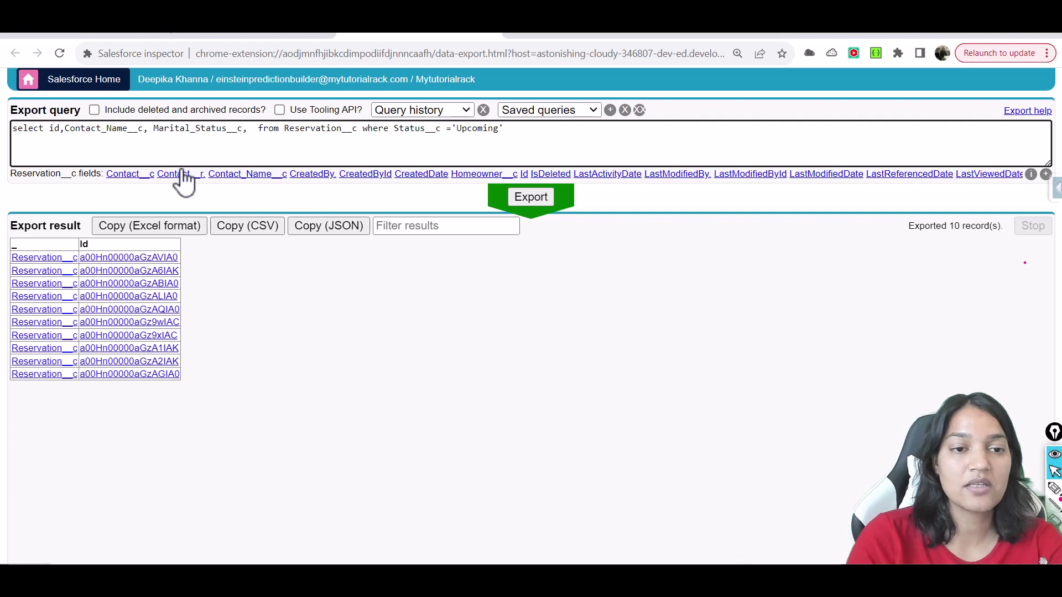
- Add Reservation_Time__c and Reservation_Month__c to the reservation query's selected fields and export the results
type("rom Res")
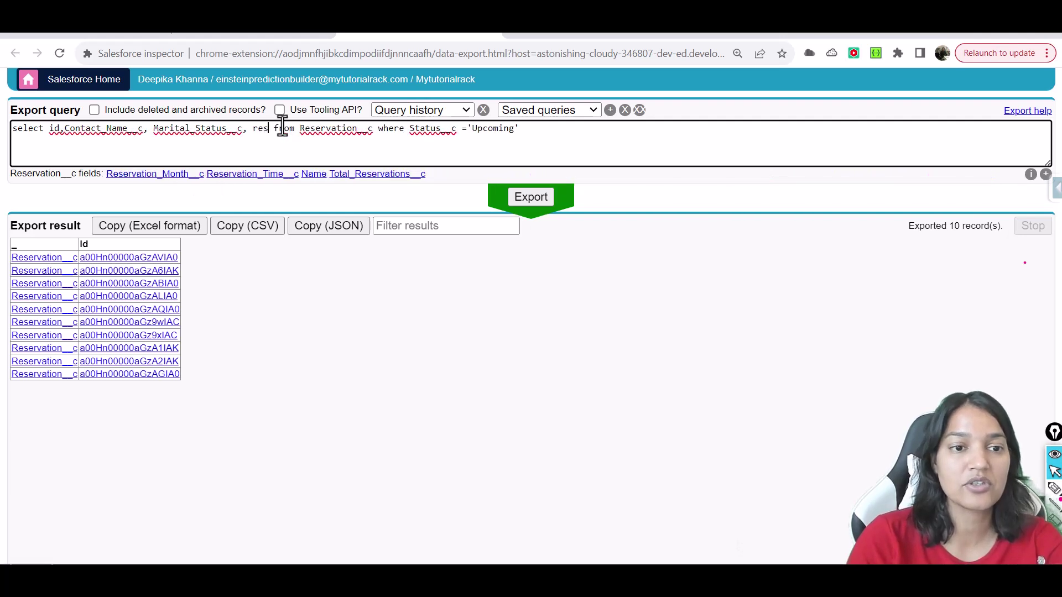
left_click(258, 175)
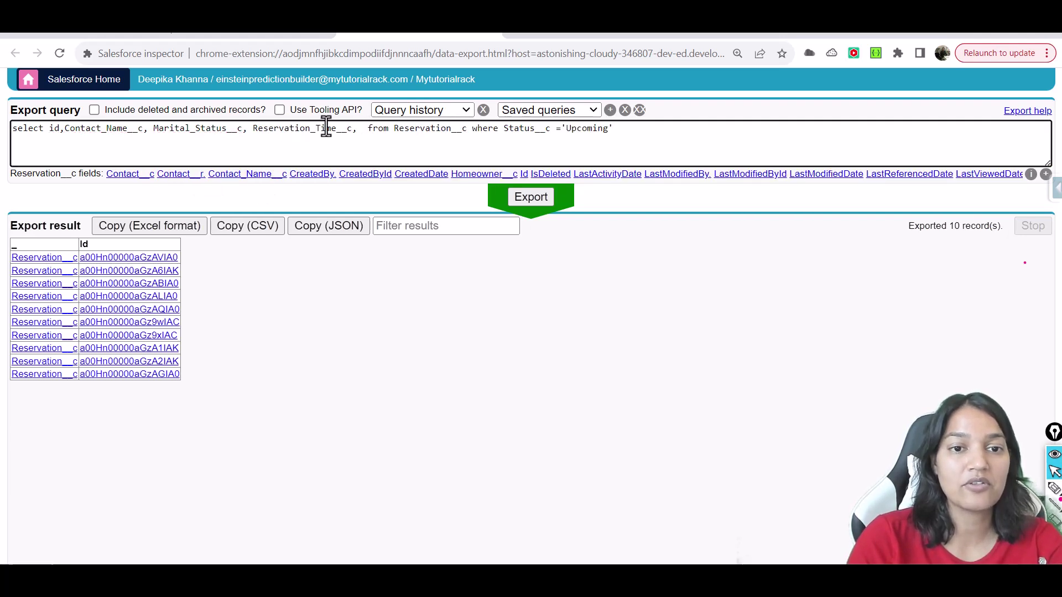
type("res")
left_click(173, 176)
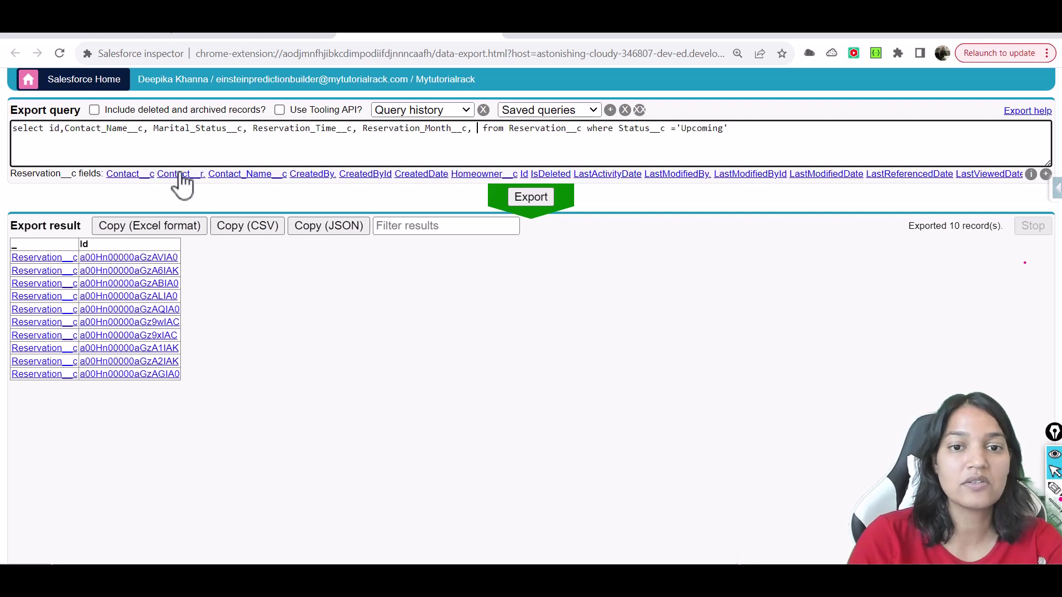
left_click(528, 194)
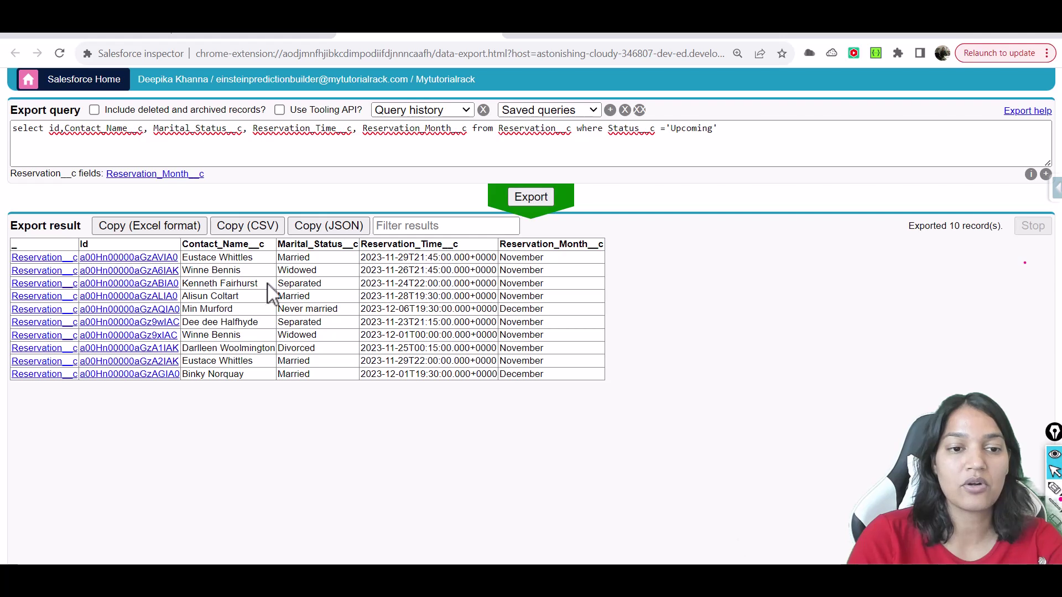
- Examine the exported upcoming reservations and the query's Status__c filter condition
left_click_drag(211, 257, 294, 258)
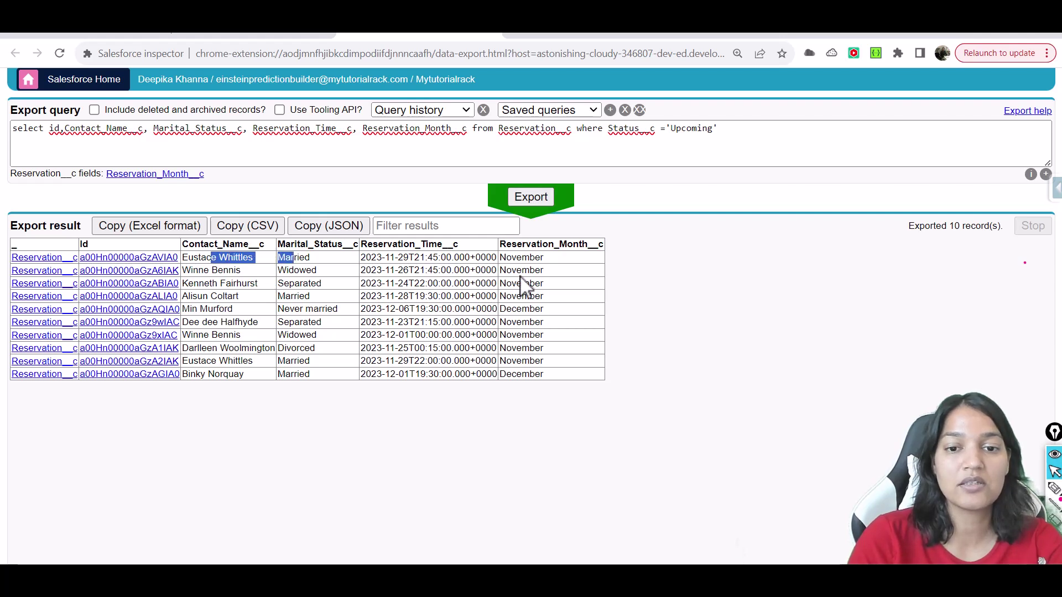
left_click(687, 130)
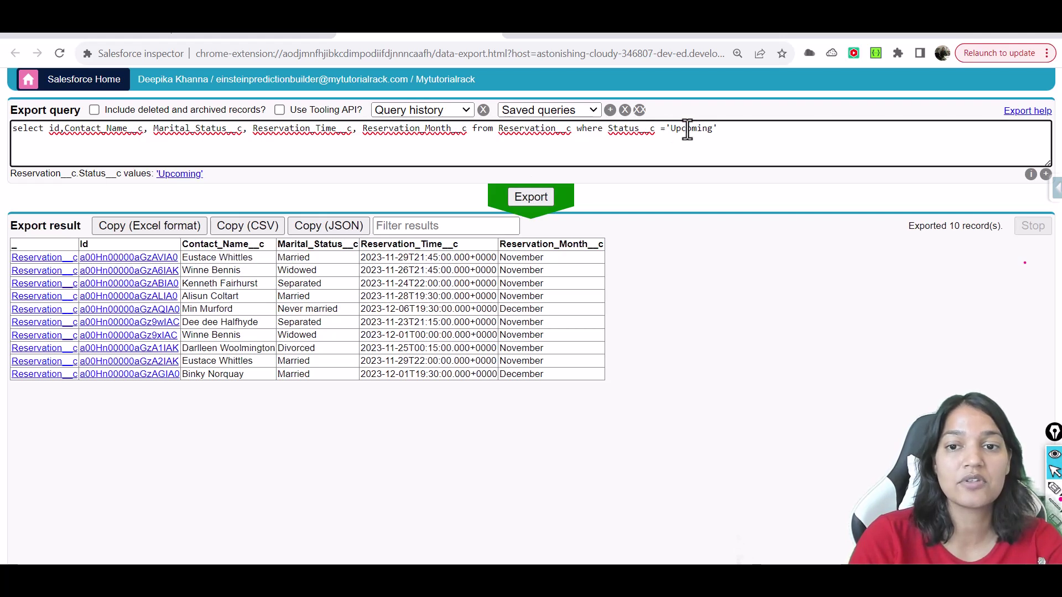
double_click(687, 130)
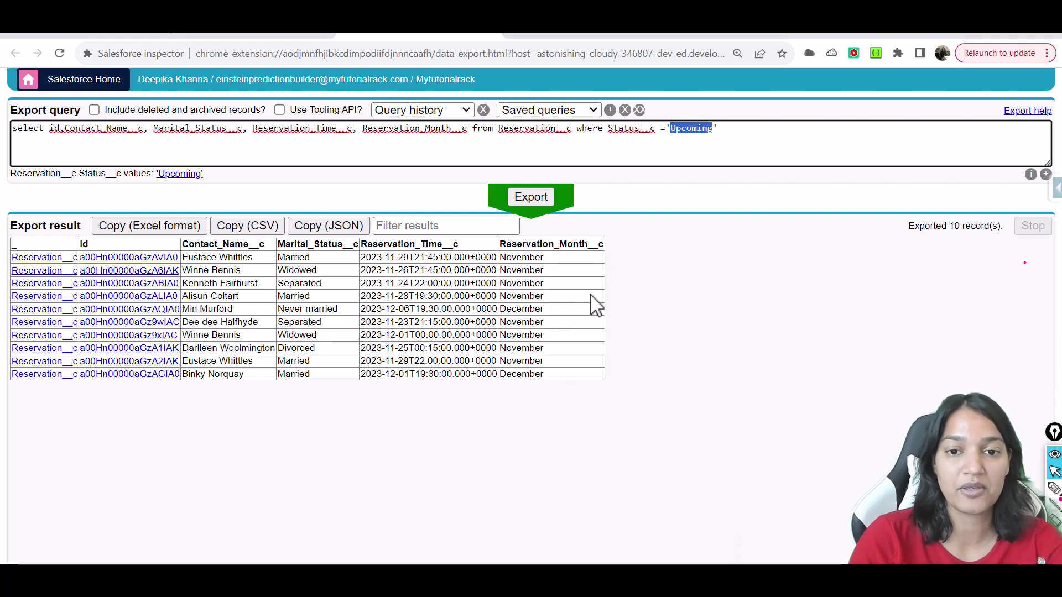
left_click_drag(548, 265, 546, 299)
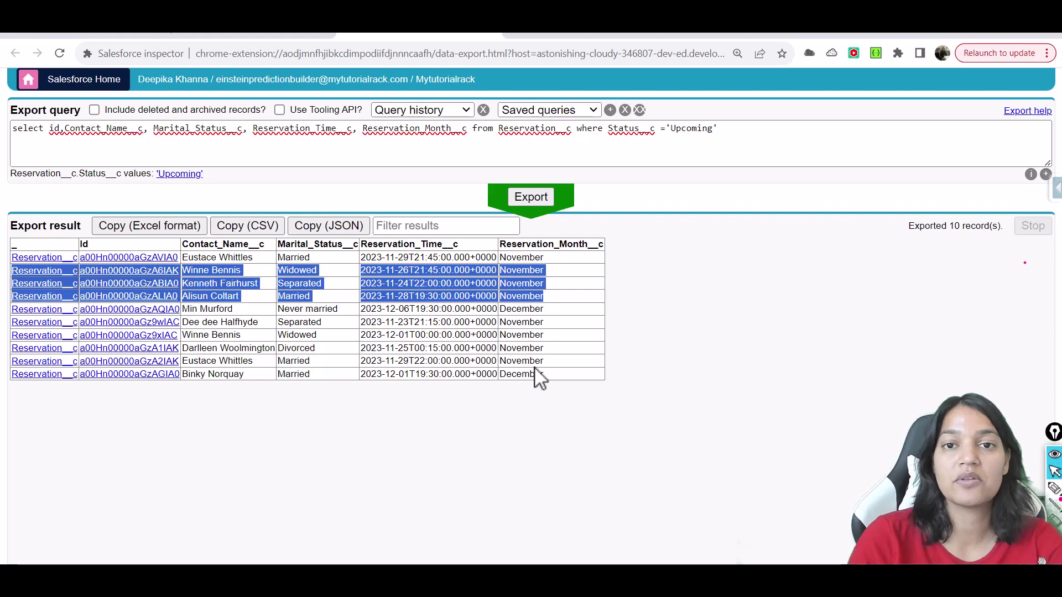
left_click_drag(755, 130, 308, 117)
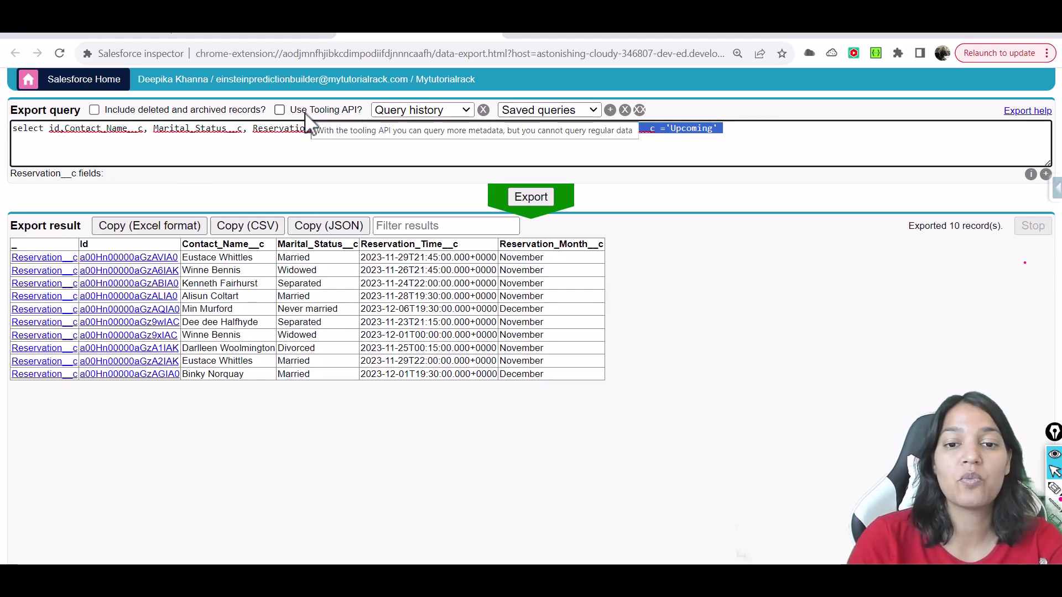
left_click(214, 129)
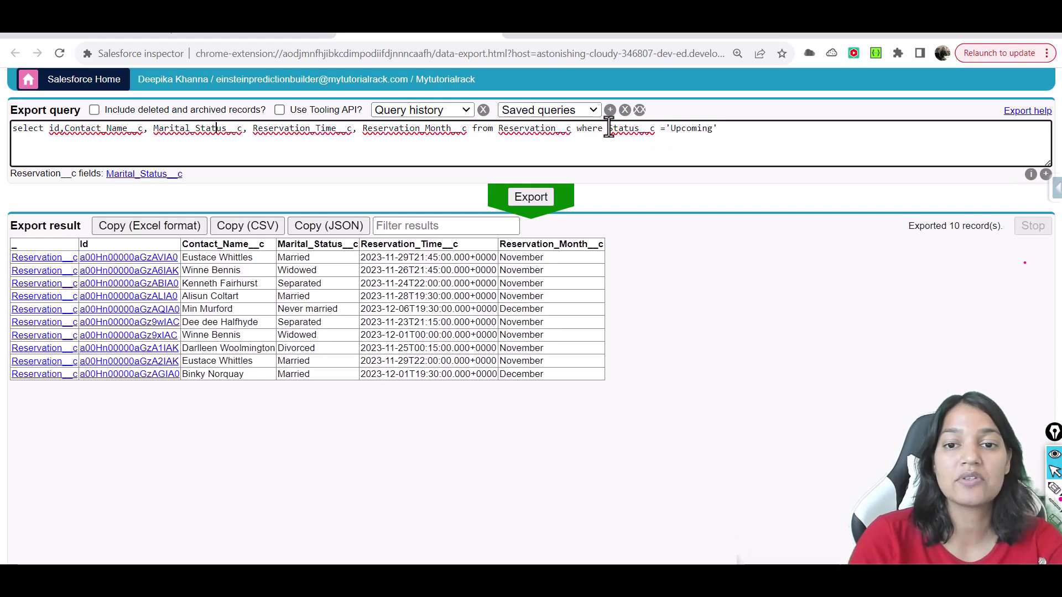
left_click_drag(609, 130, 726, 122)
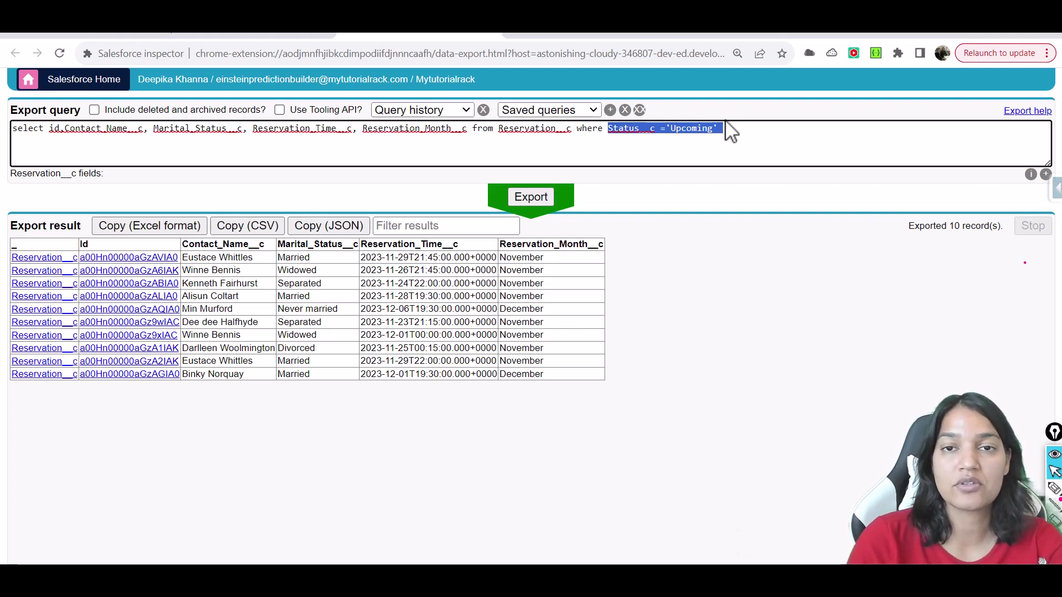
- Switch back to the Salesforce Reservations list and open Setup for the current app
left_click(255, 34)
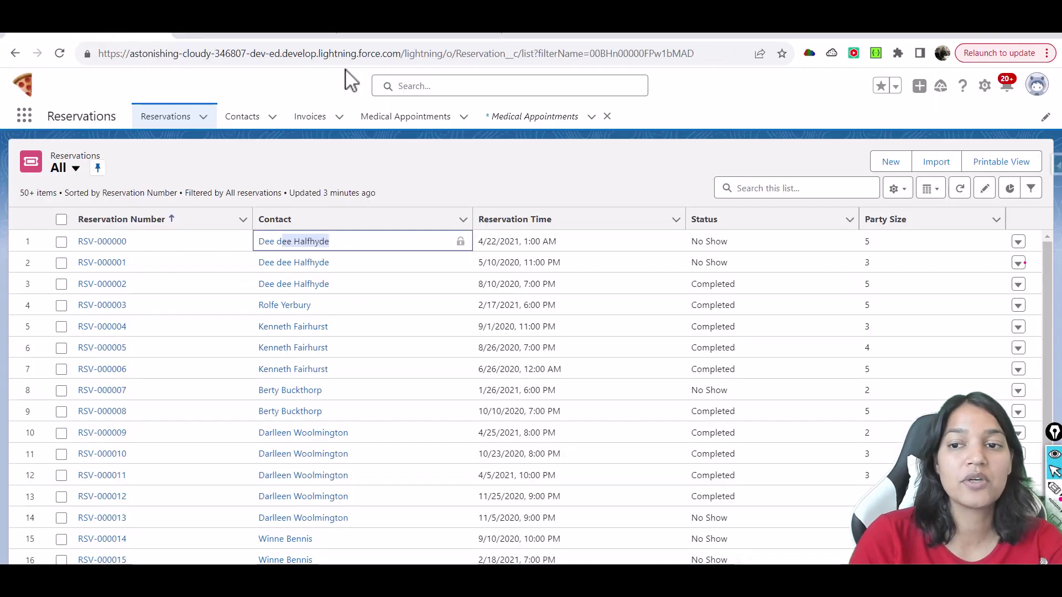
left_click(985, 86)
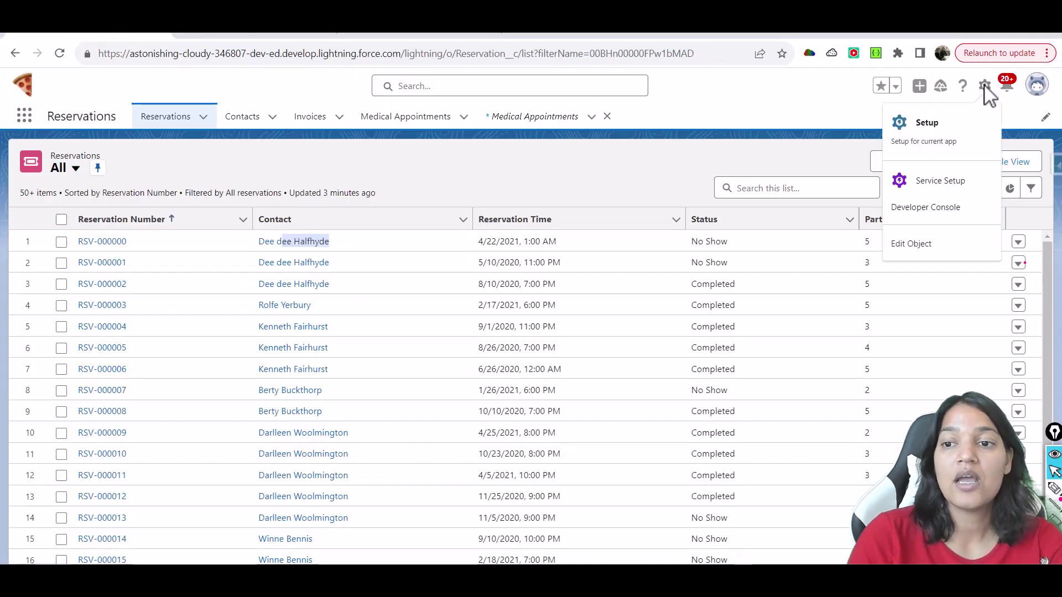
left_click(942, 142)
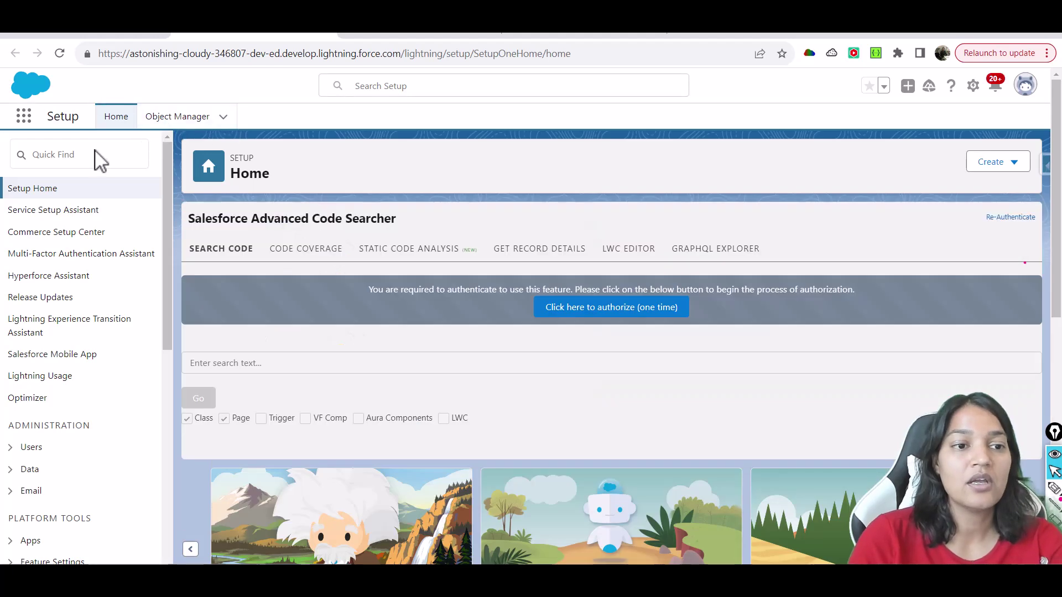
- Search Setup for "einste" and open Einstein Prediction Builder
left_click(94, 152)
type("e")
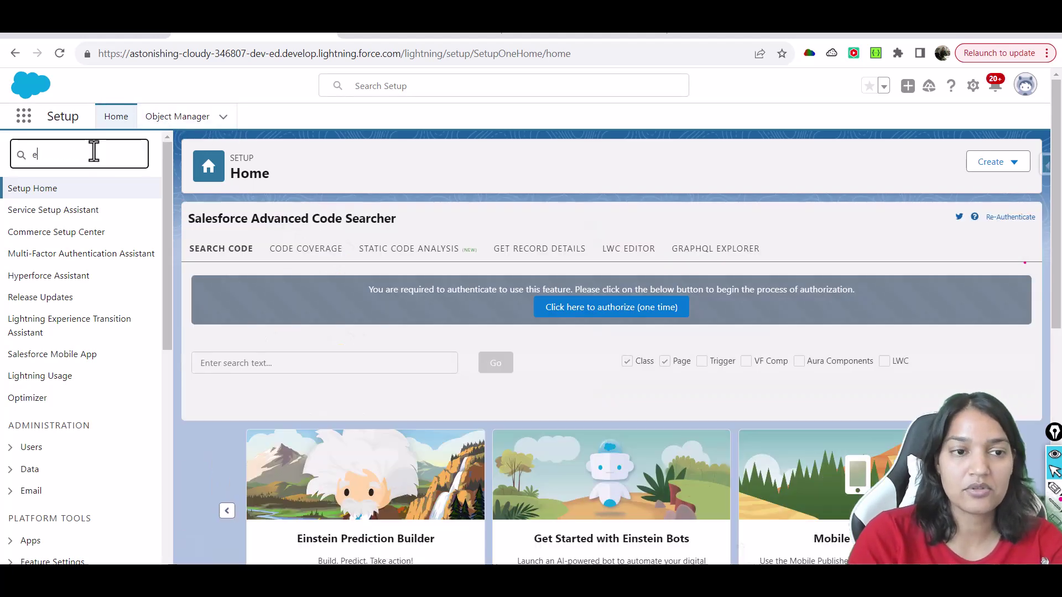
type("in")
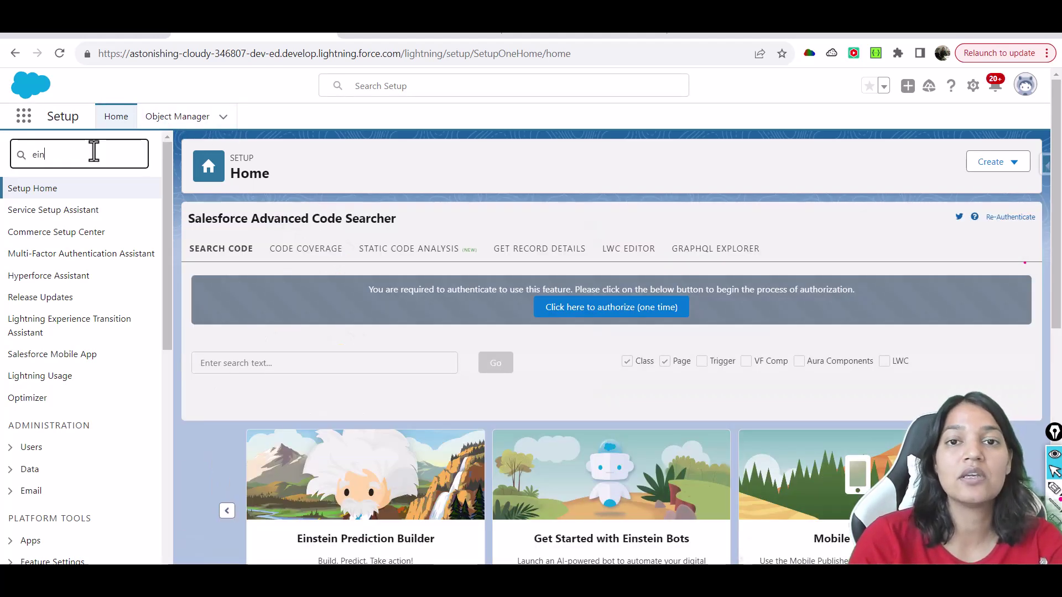
type("ste")
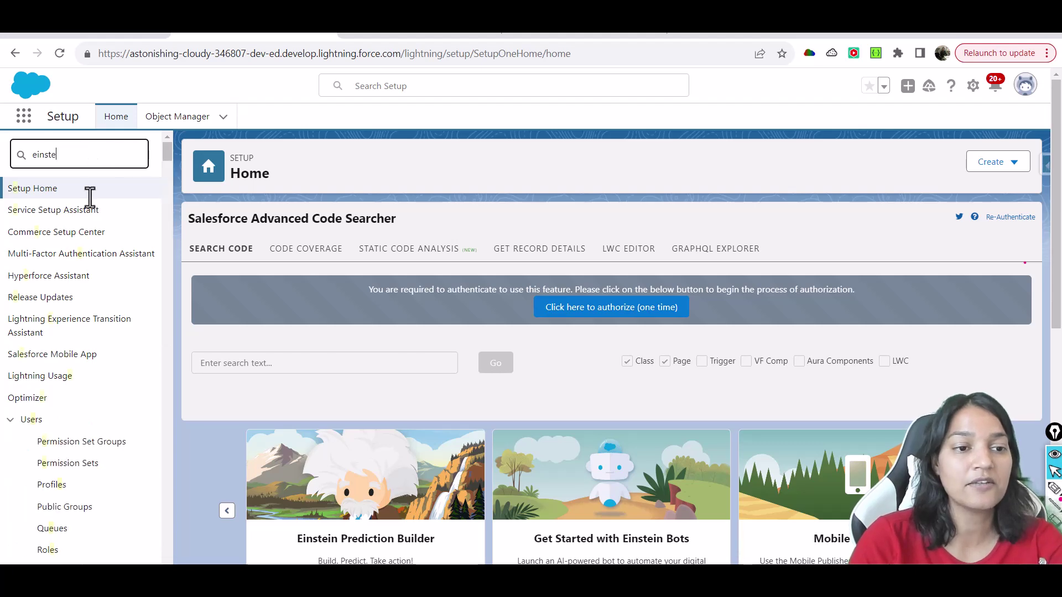
left_click(104, 438)
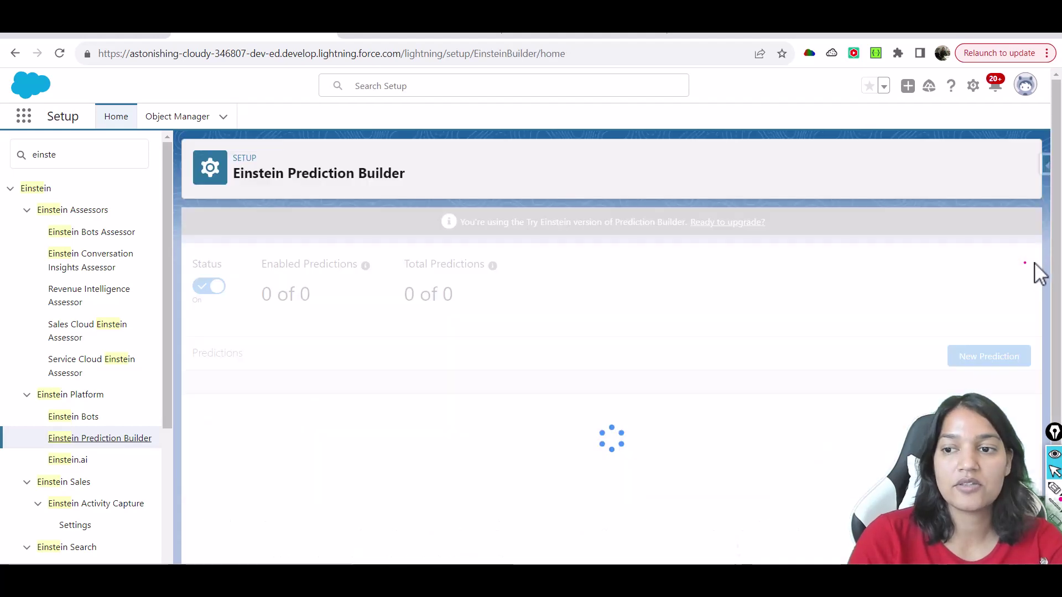
- Create a new prediction named Reservation Completed Probability with the API name Reservation_Completed_Probability
scroll(1029, 266, "down", 2)
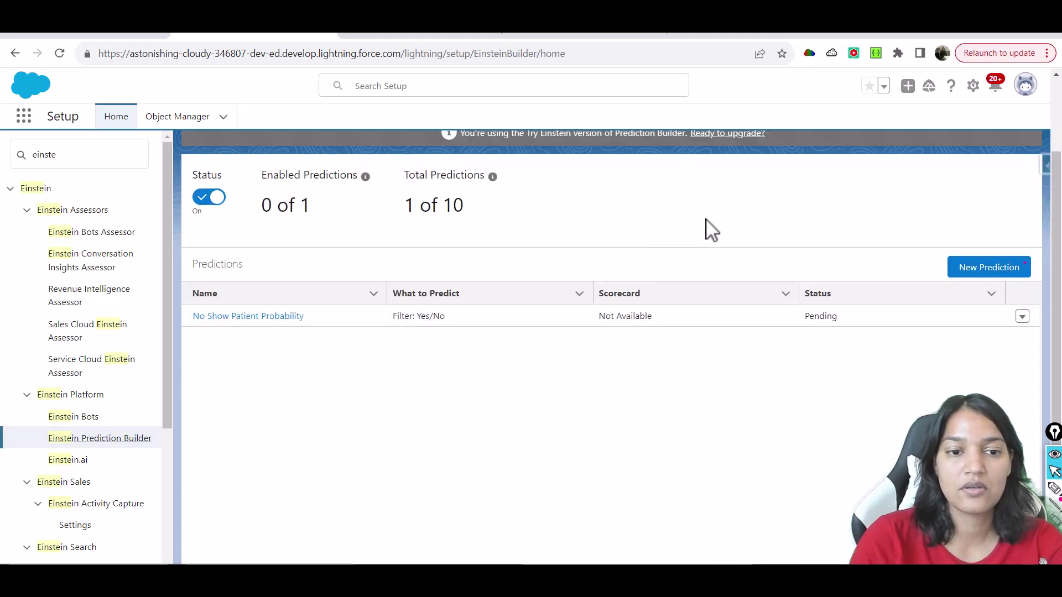
left_click(1022, 275)
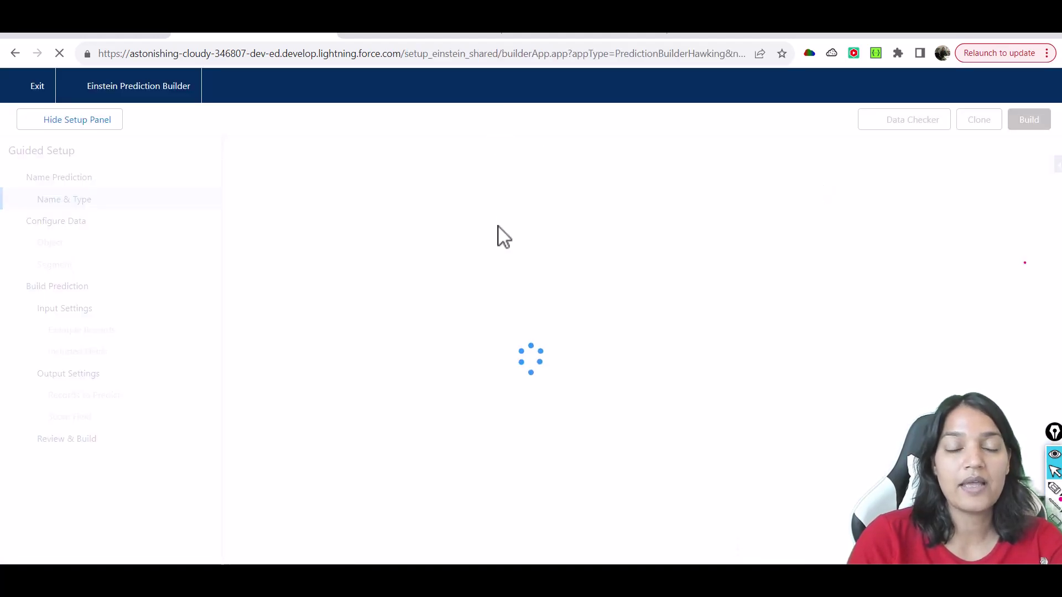
scroll(508, 383, "down", 2)
left_click(507, 381)
type("Reservation Completed Probaility")
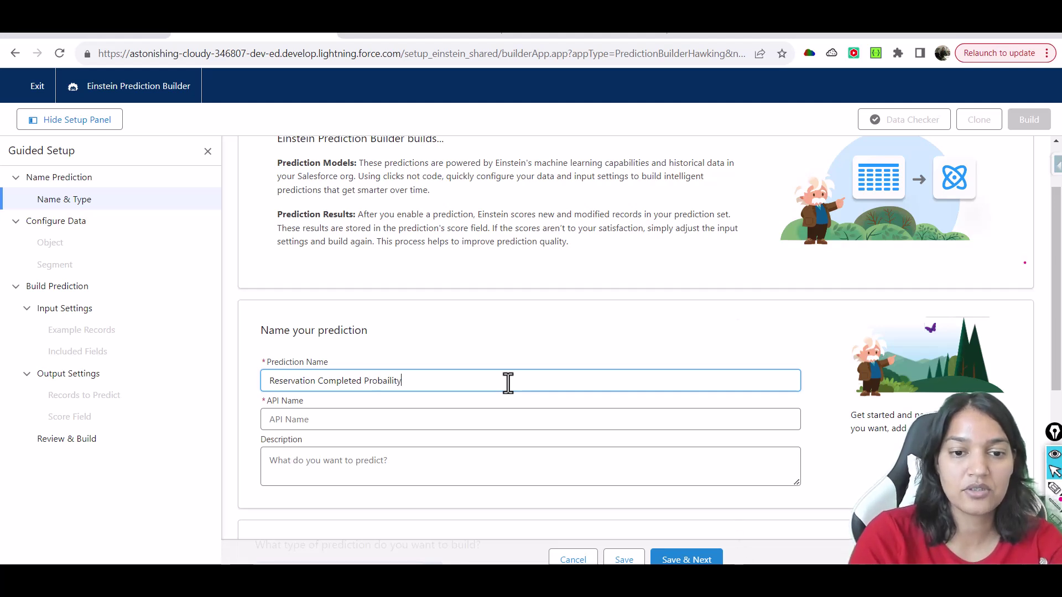
key("Tab")
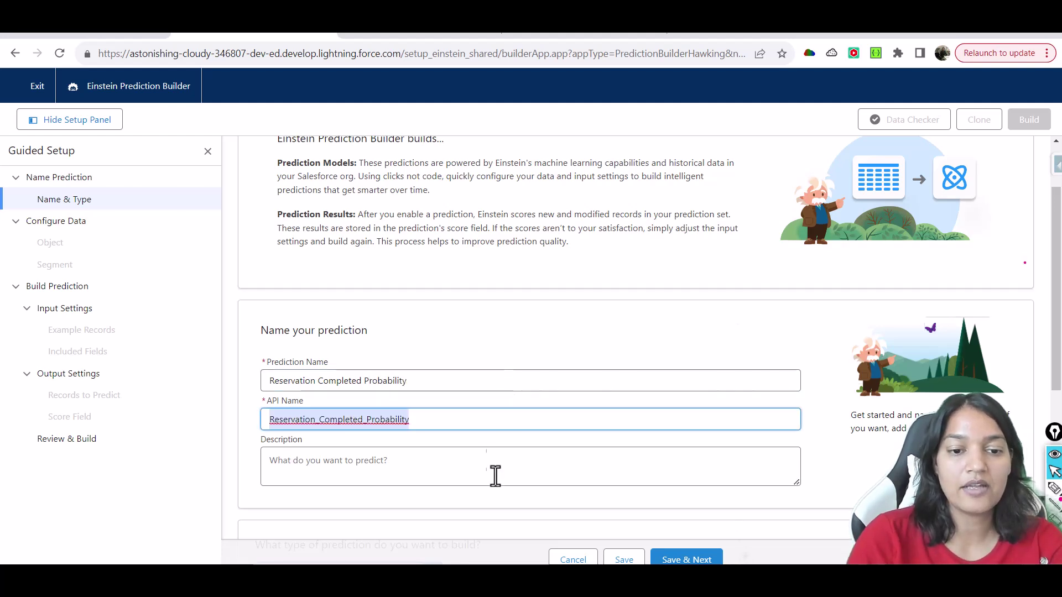
- Describe the prediction as "To predict the score for reservation to be completed." and save to continue to the object settings
left_click(415, 460)
type("To predict the score for reservation to be co")
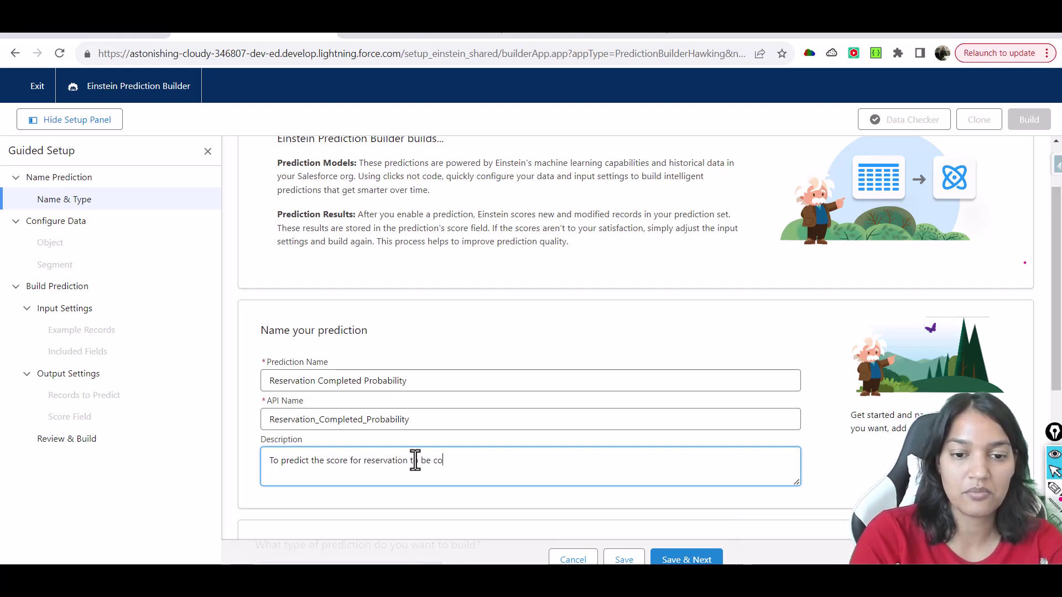
type("mpleted.")
left_click(703, 560)
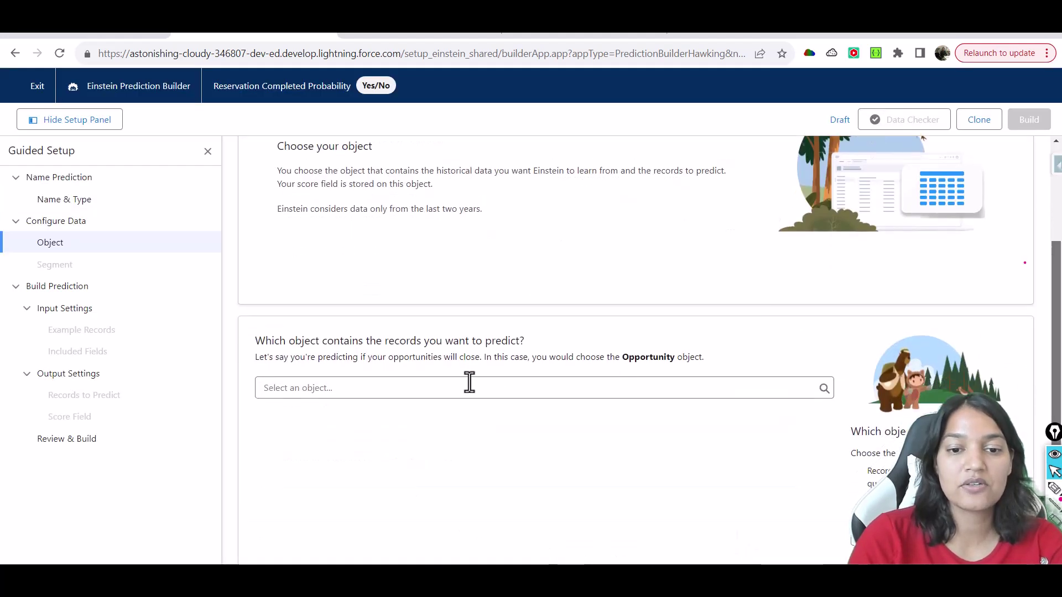
- Choose Reservation (Reservation__c) as the object containing the records to predict
left_click(469, 381)
type("Res")
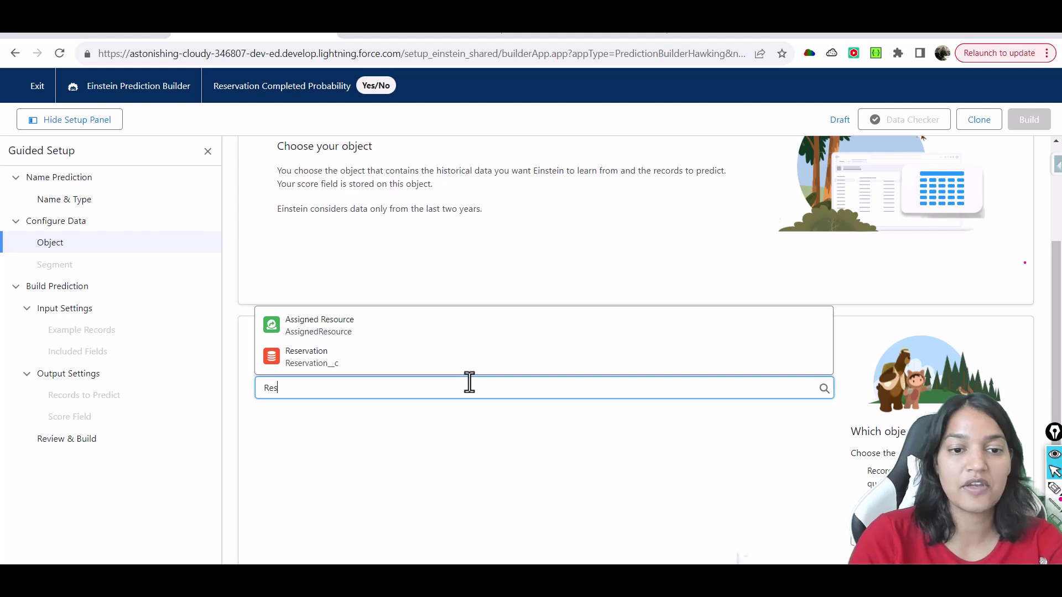
left_click(422, 366)
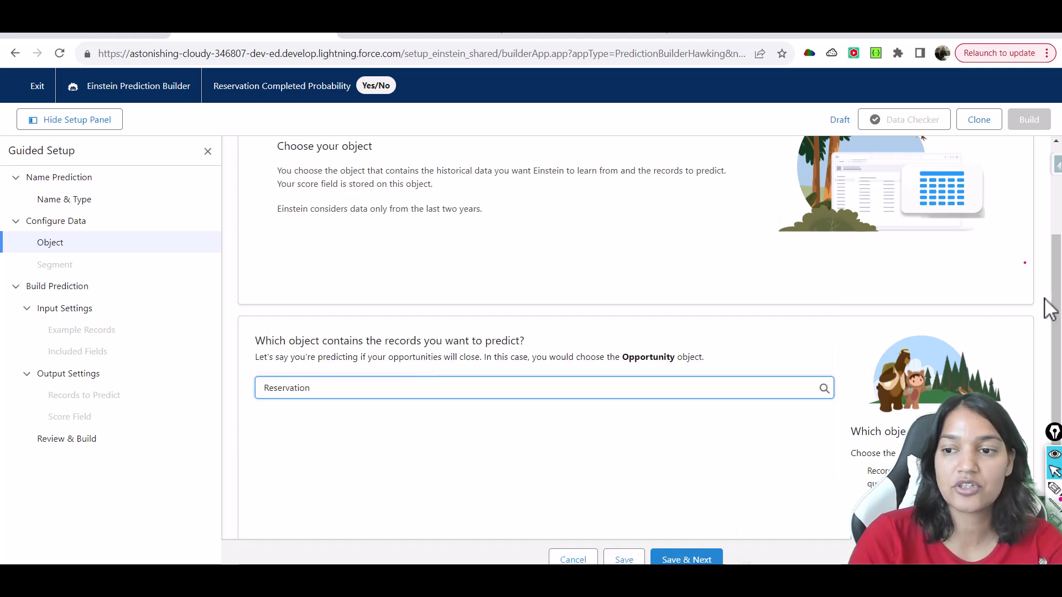
- Save the object choice, keep All Reservations as the records Einstein considers, and continue to the example records
left_click_drag(1049, 310, 1052, 325)
left_click(665, 561)
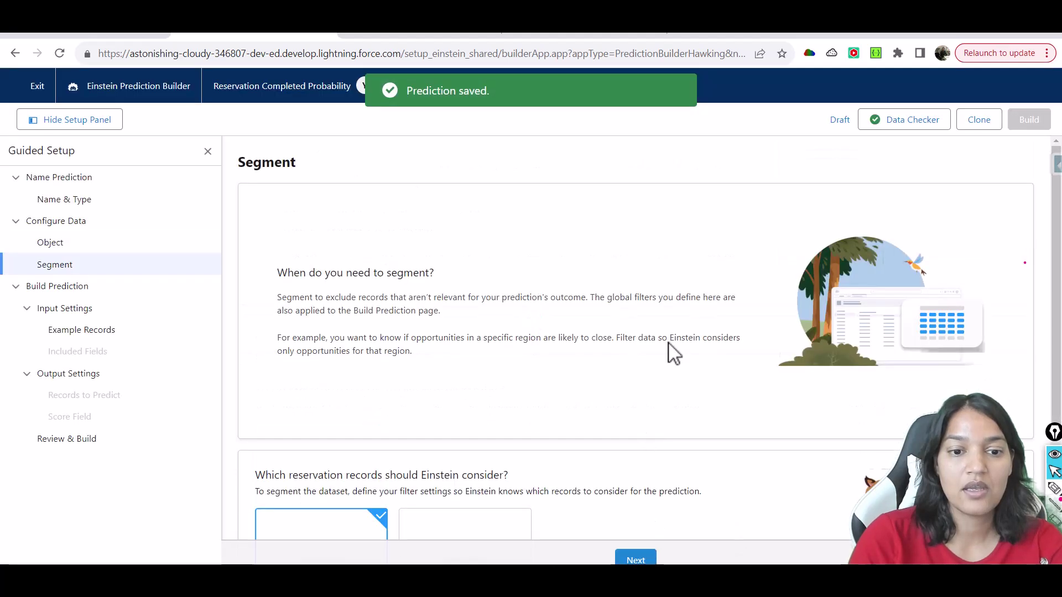
scroll(1059, 291, "down", 2)
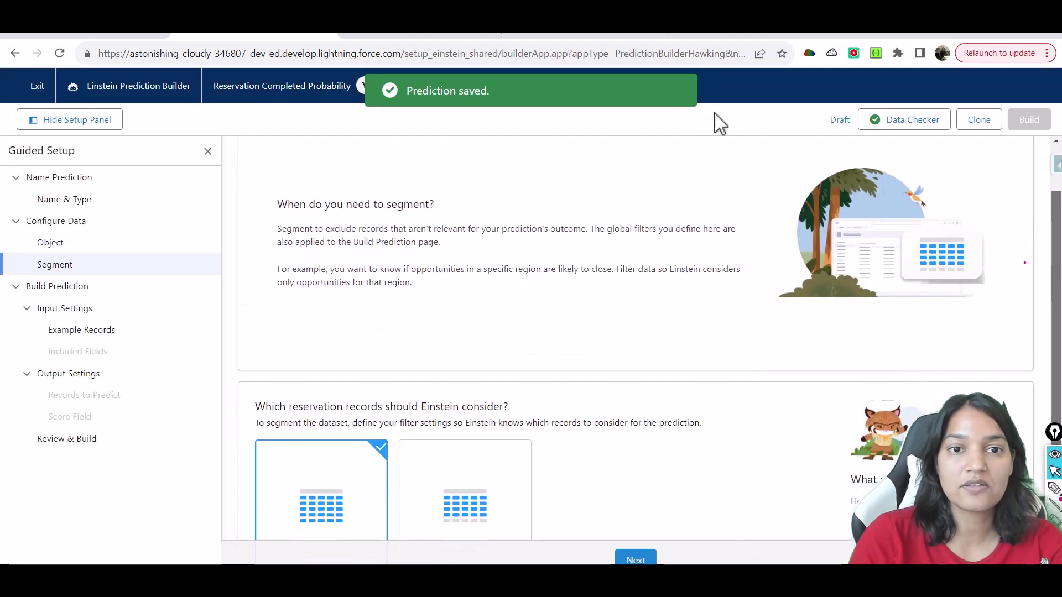
scroll(704, 230, "down", 2)
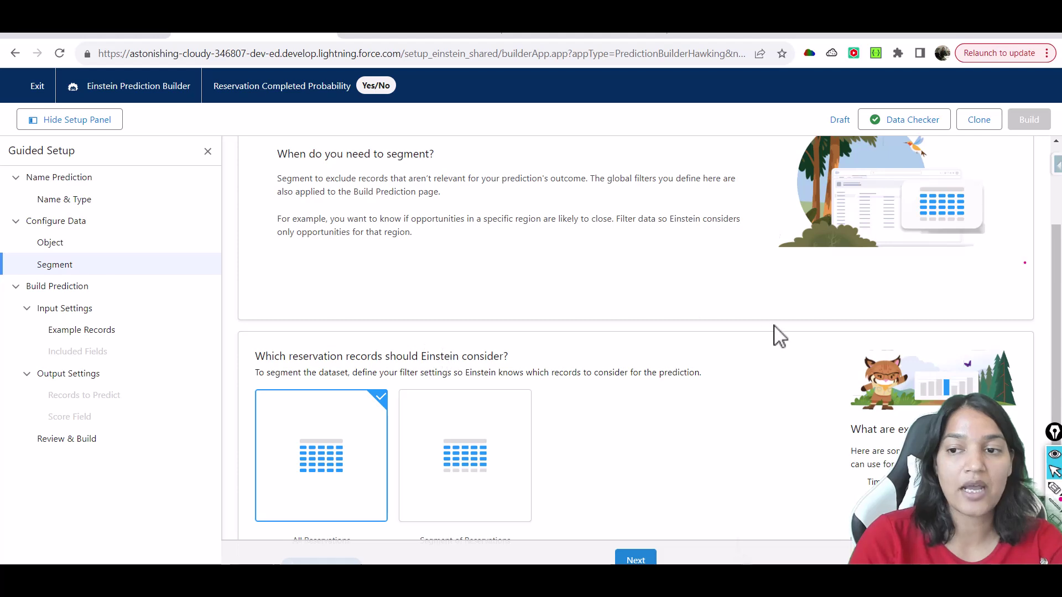
scroll(1054, 352, "down", 2)
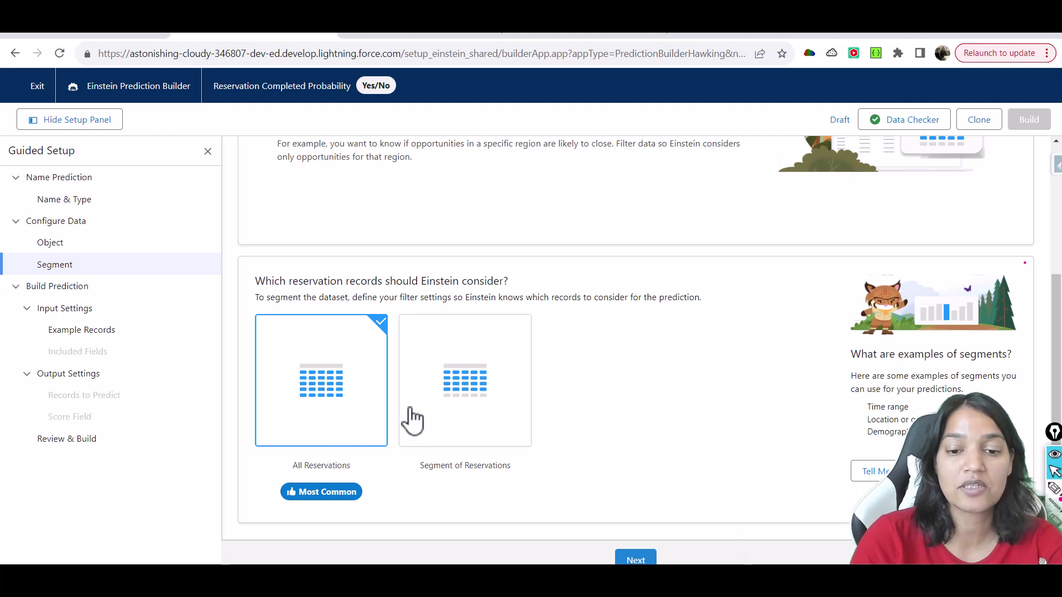
left_click(637, 561)
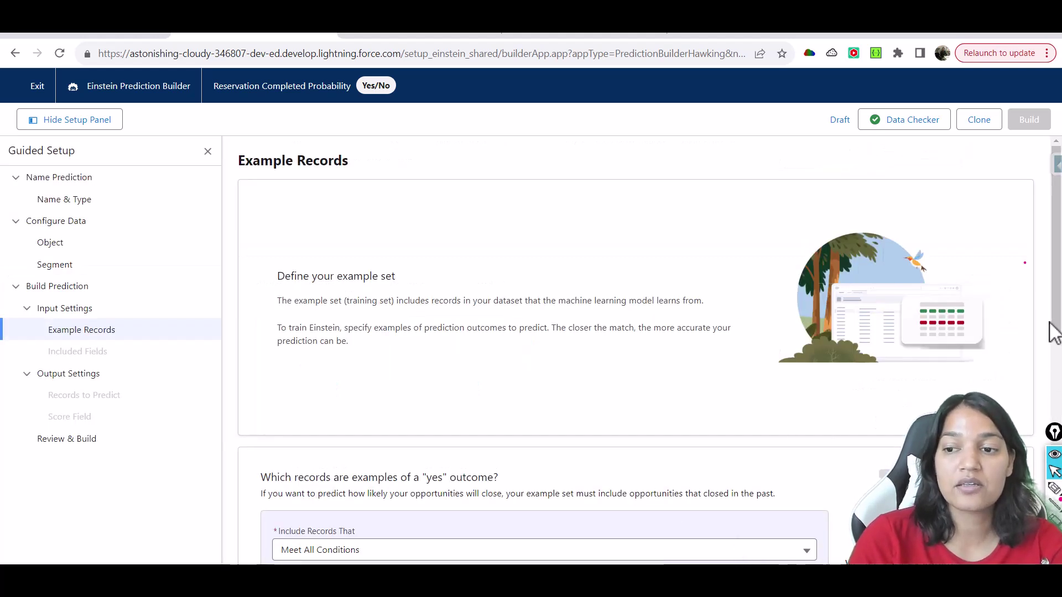
- Define the "yes" outcome examples as records whose Status equals the picklist value Completed
scroll(1051, 421, "down", 3)
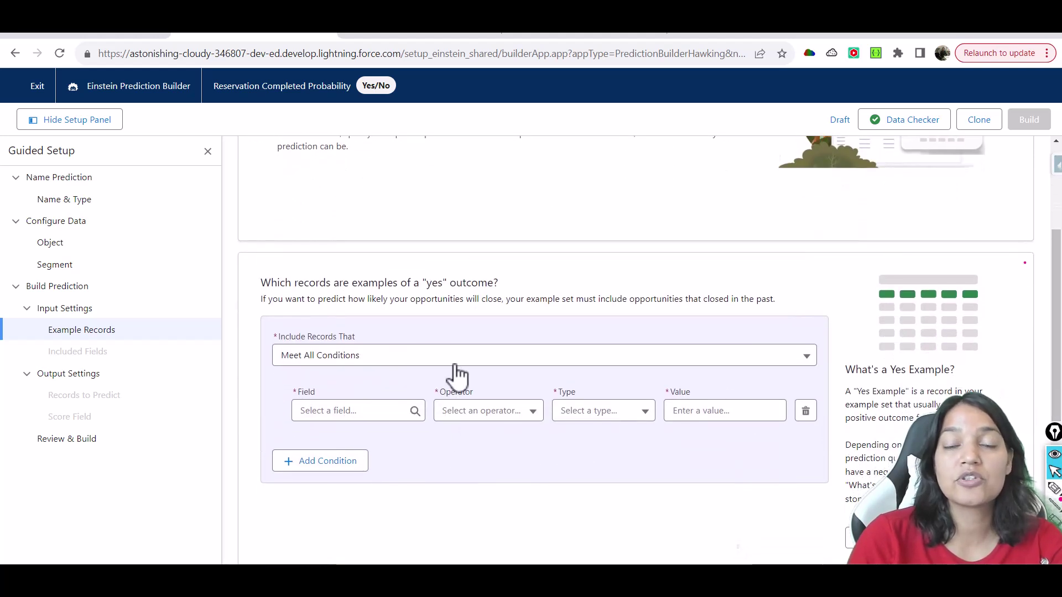
type("sta")
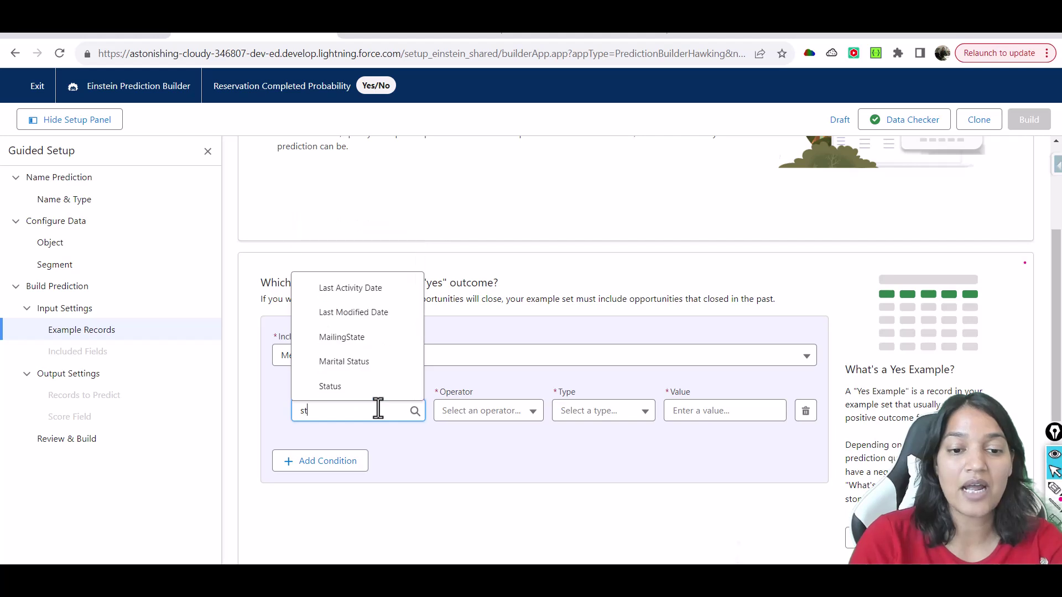
left_click(353, 384)
left_click(491, 414)
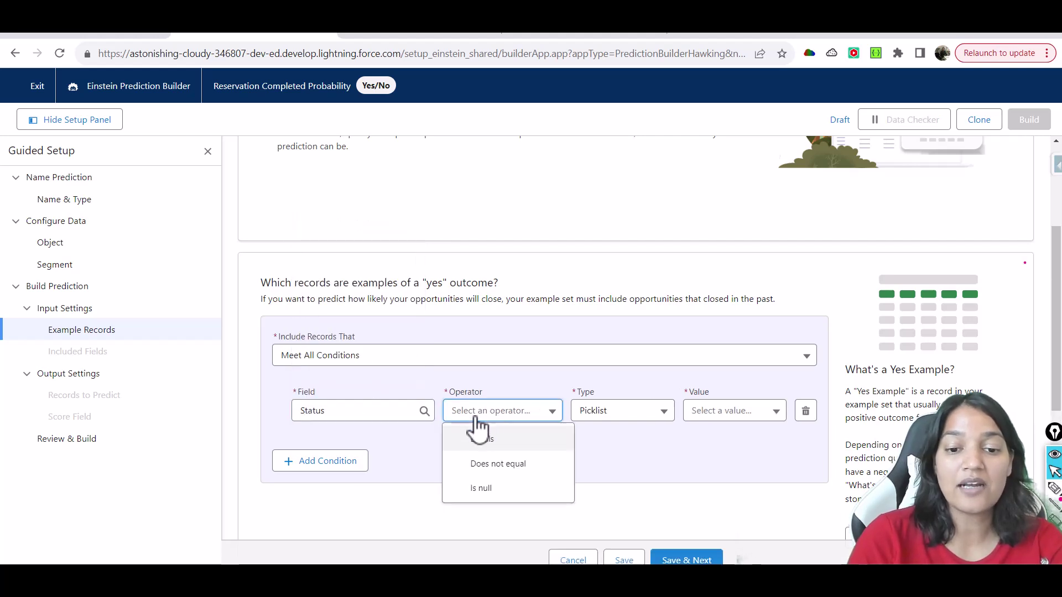
left_click(479, 440)
left_click(698, 417)
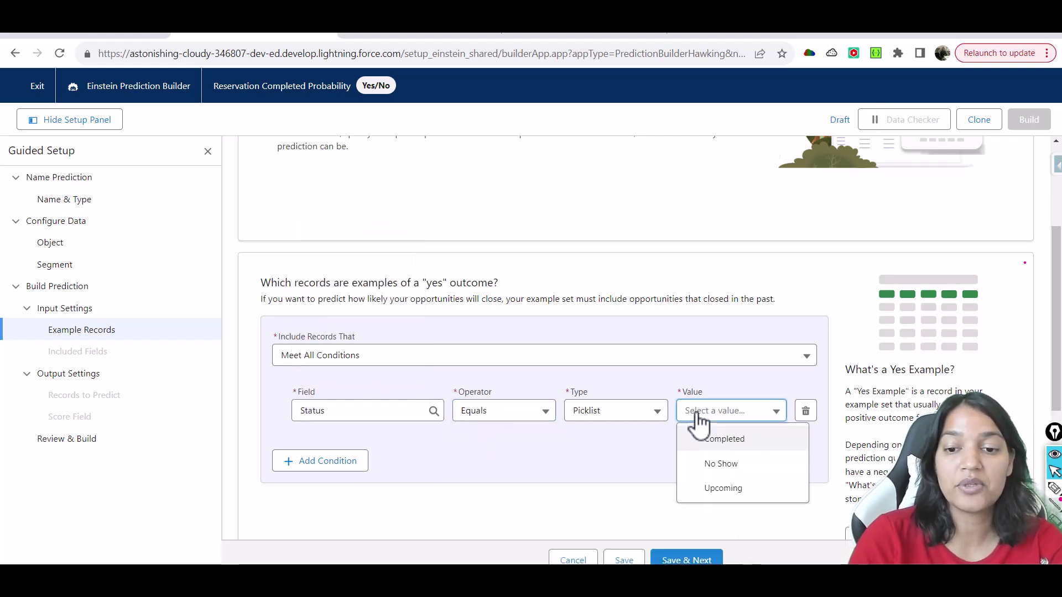
left_click(713, 443)
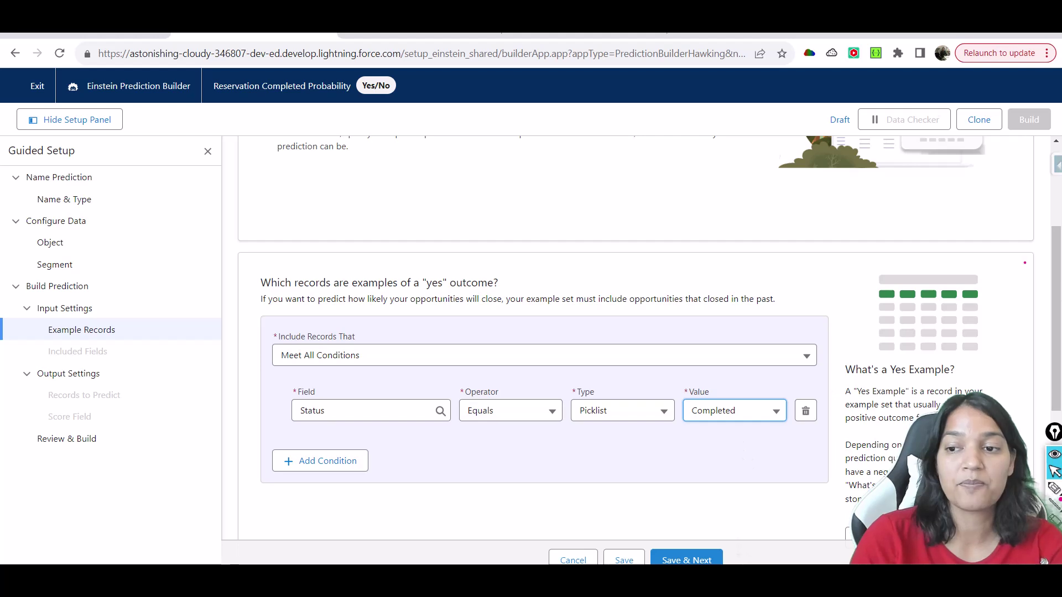
- Define the "no" outcome examples as records whose Status equals the picklist value No Show, and save to continue to the included fields
left_click_drag(1054, 291, 1055, 330)
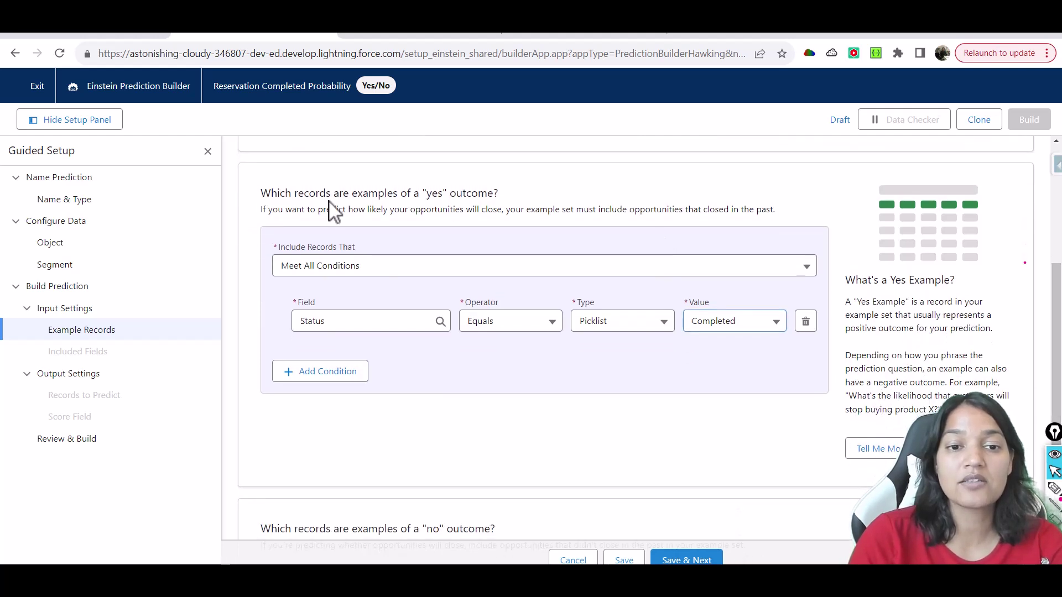
left_click_drag(331, 208, 487, 192)
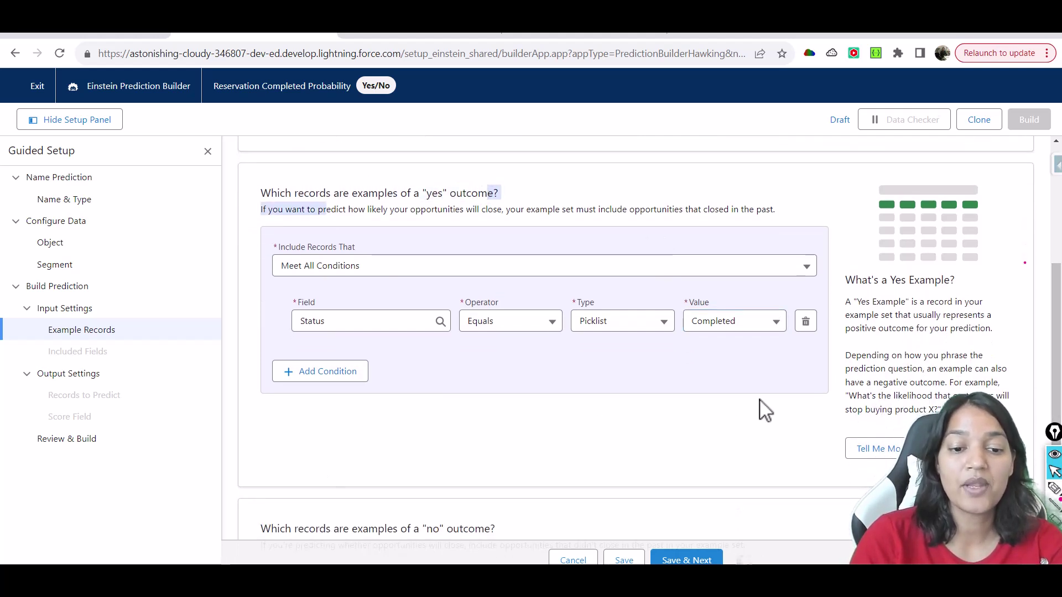
left_click_drag(1057, 363, 1057, 440)
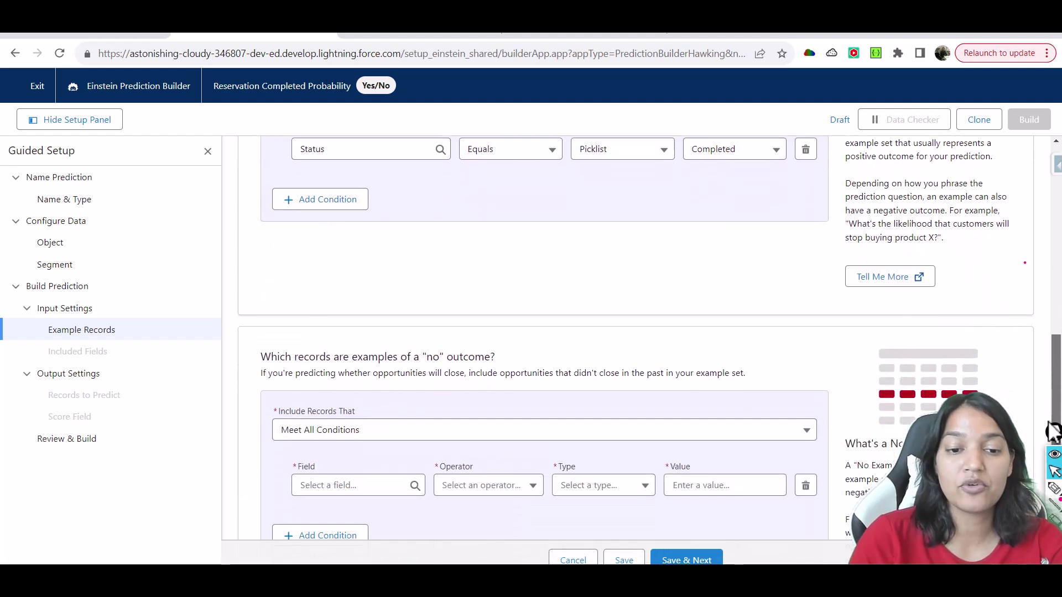
left_click(398, 487)
type("st")
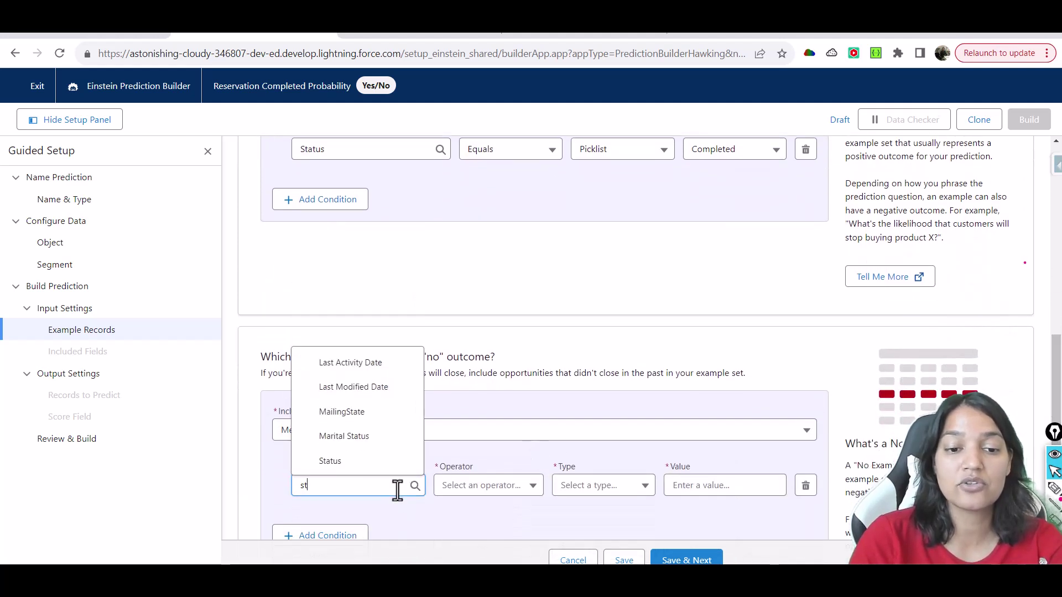
left_click(376, 461)
left_click(498, 485)
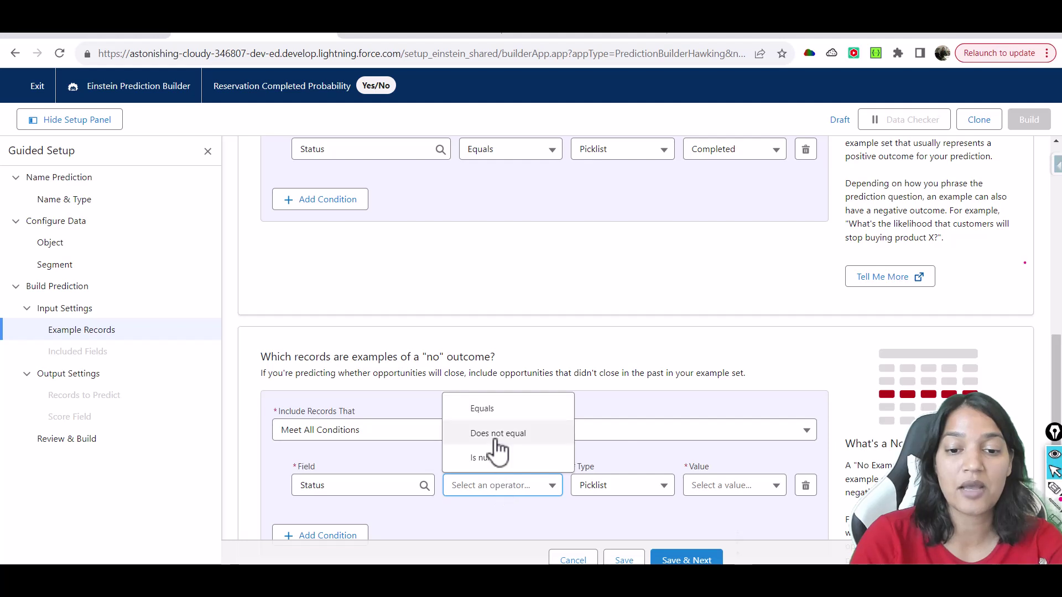
left_click(490, 412)
left_click(728, 486)
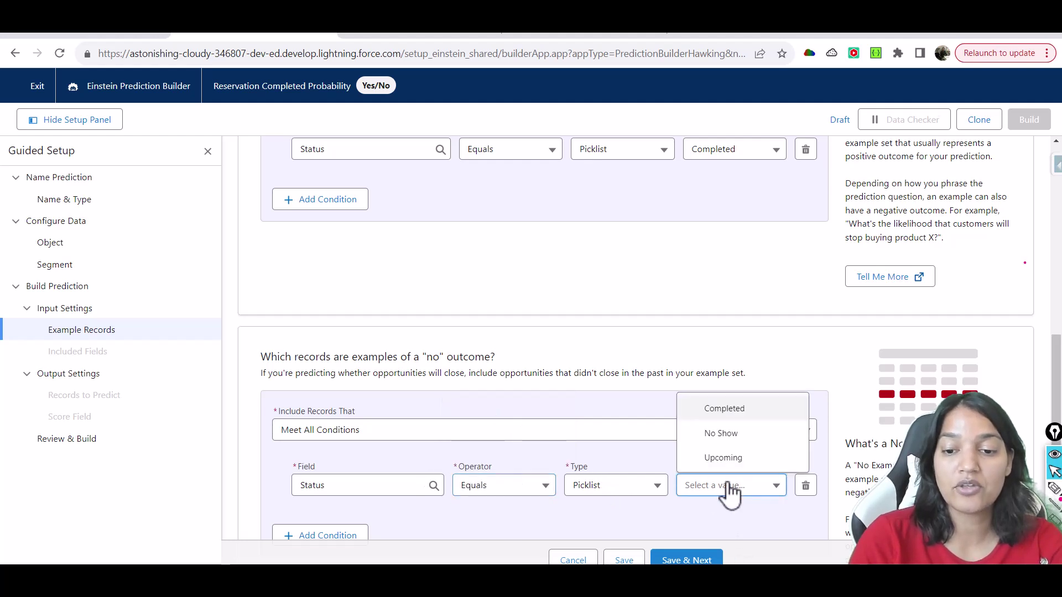
left_click(740, 435)
scroll(1055, 354, "down", 2)
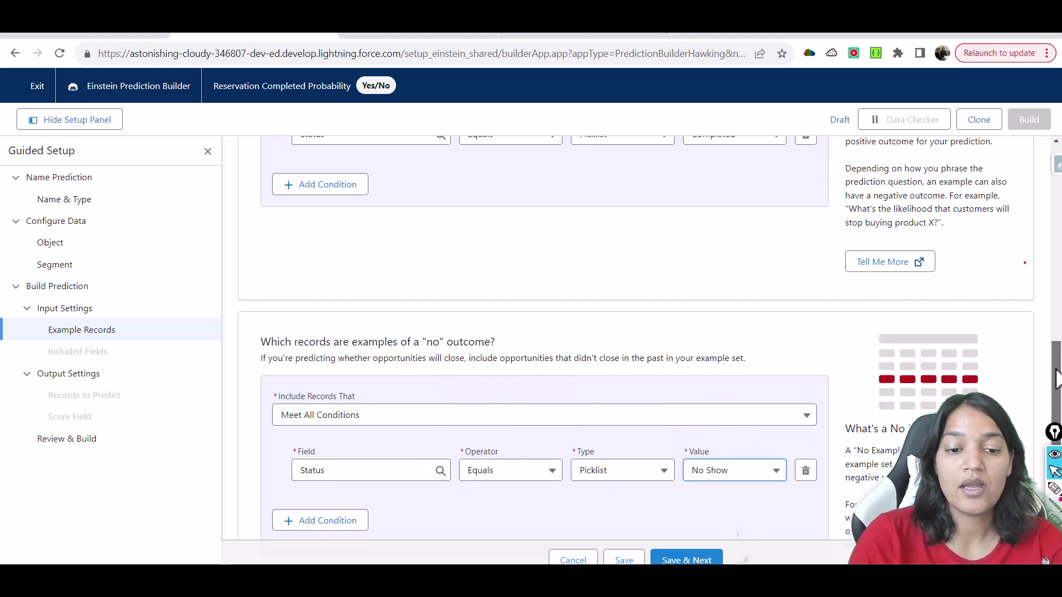
left_click(700, 560)
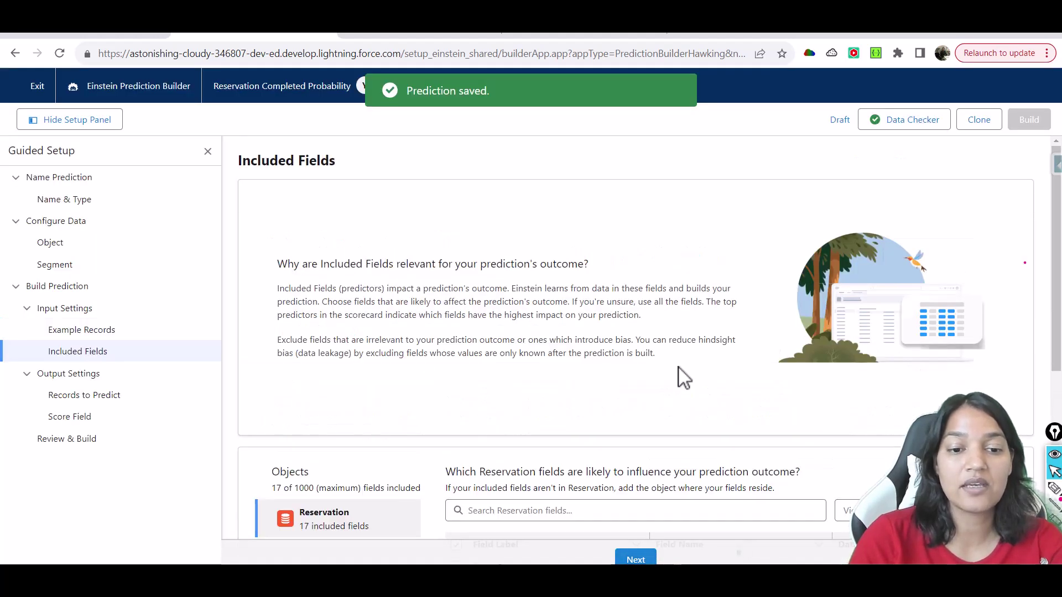
- Exclude all Reservation fields from the prediction, and include only Contact and Contact Name
scroll(1057, 368, "down", 3)
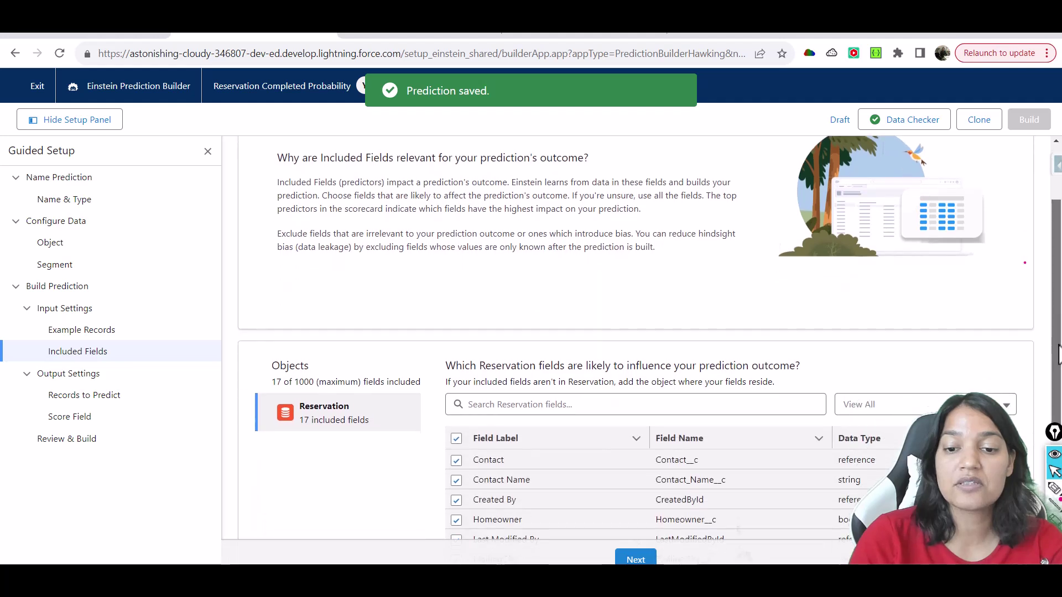
scroll(1058, 368, "down", 2)
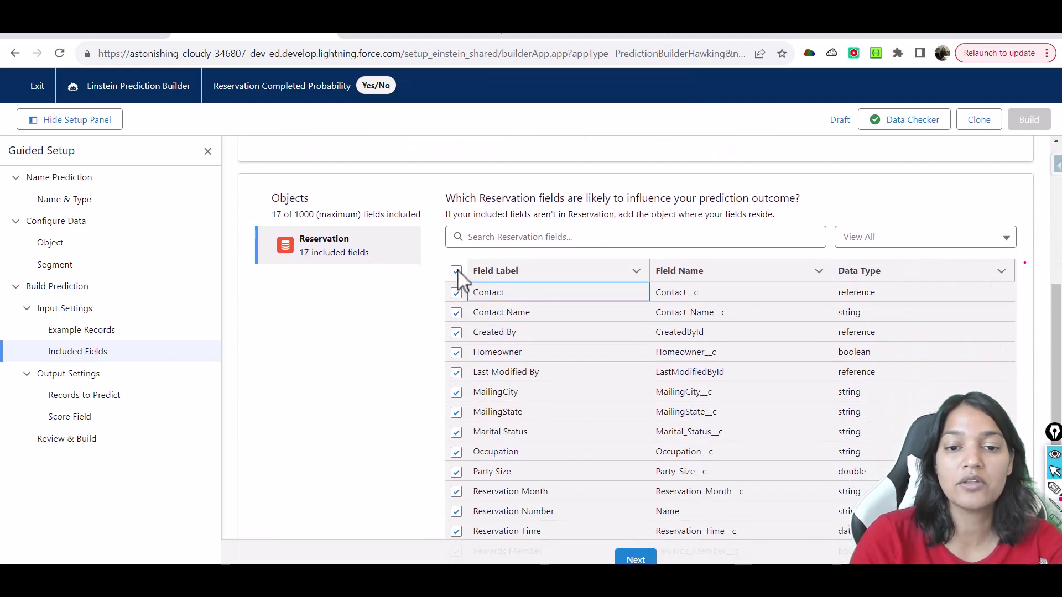
left_click(456, 271)
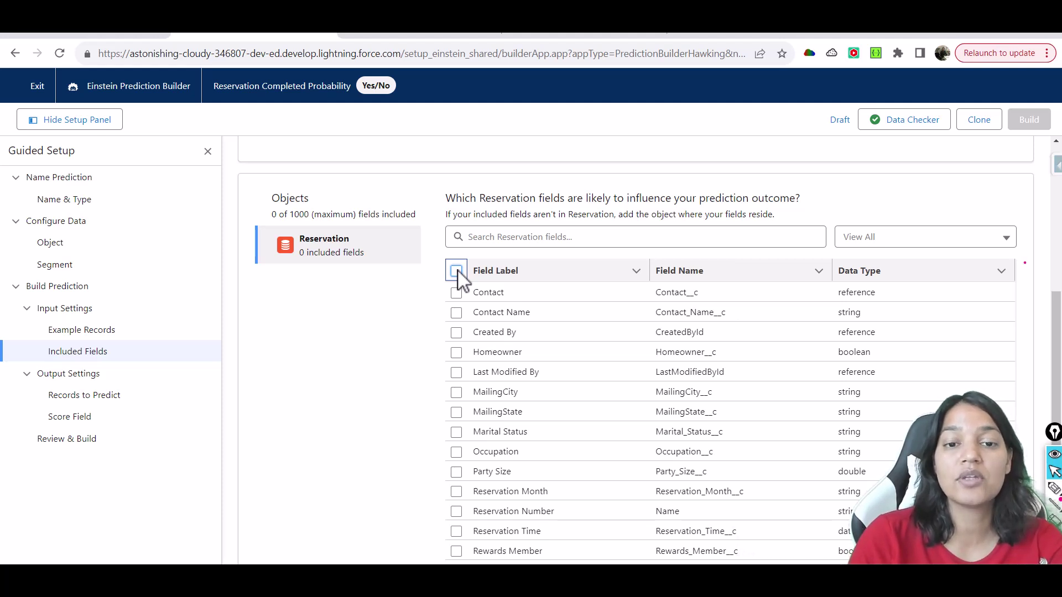
left_click(456, 293)
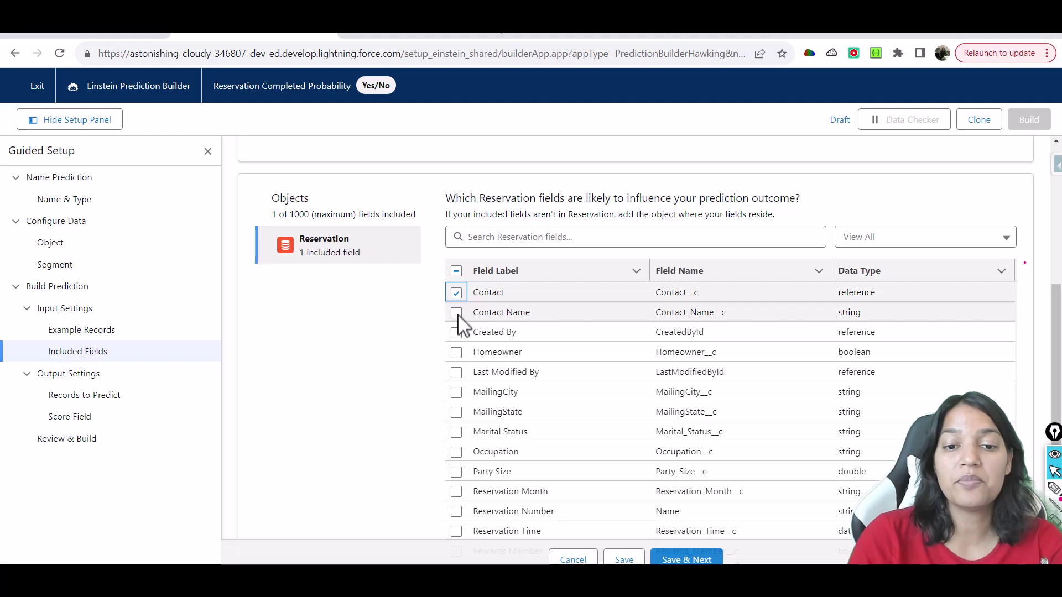
left_click(457, 313)
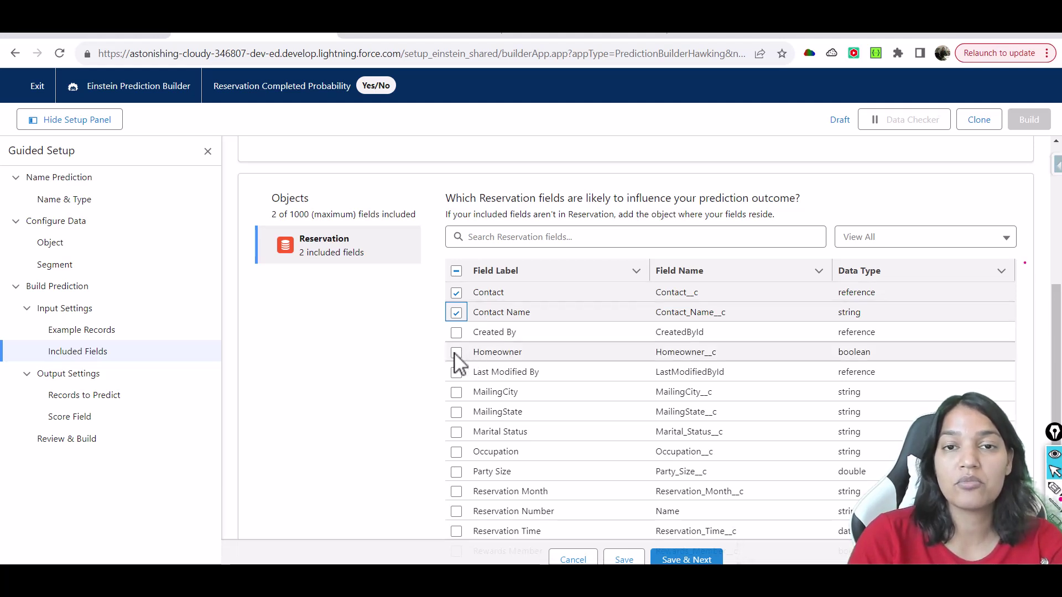
- Add Marital Status, Occupation and Total Reservations to the included fields and save to continue to the records to predict
left_click_drag(1054, 301, 1053, 357)
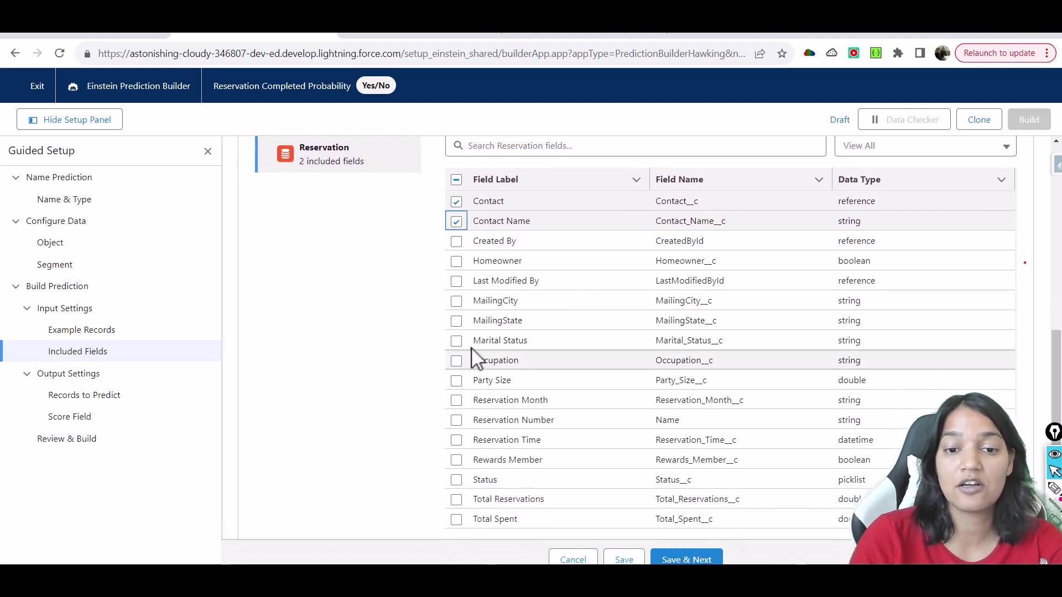
left_click(456, 341)
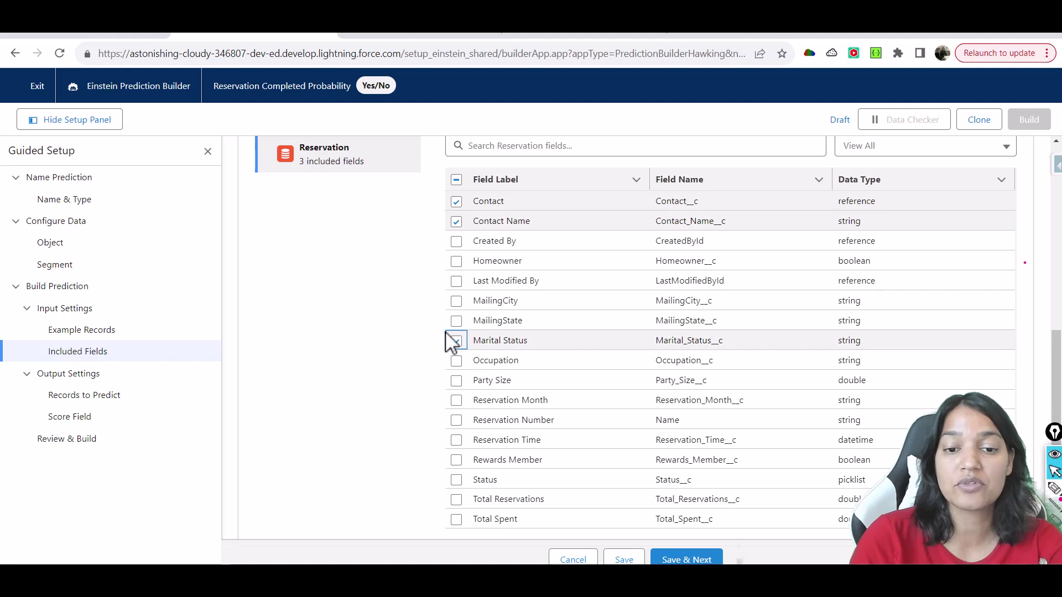
left_click(456, 360)
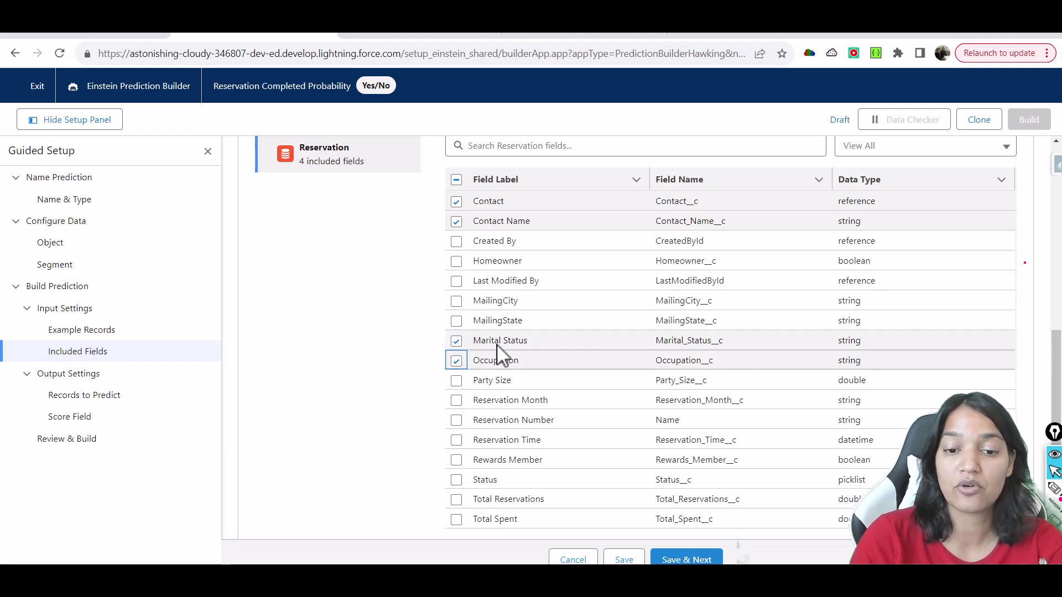
left_click_drag(1053, 364, 1054, 376)
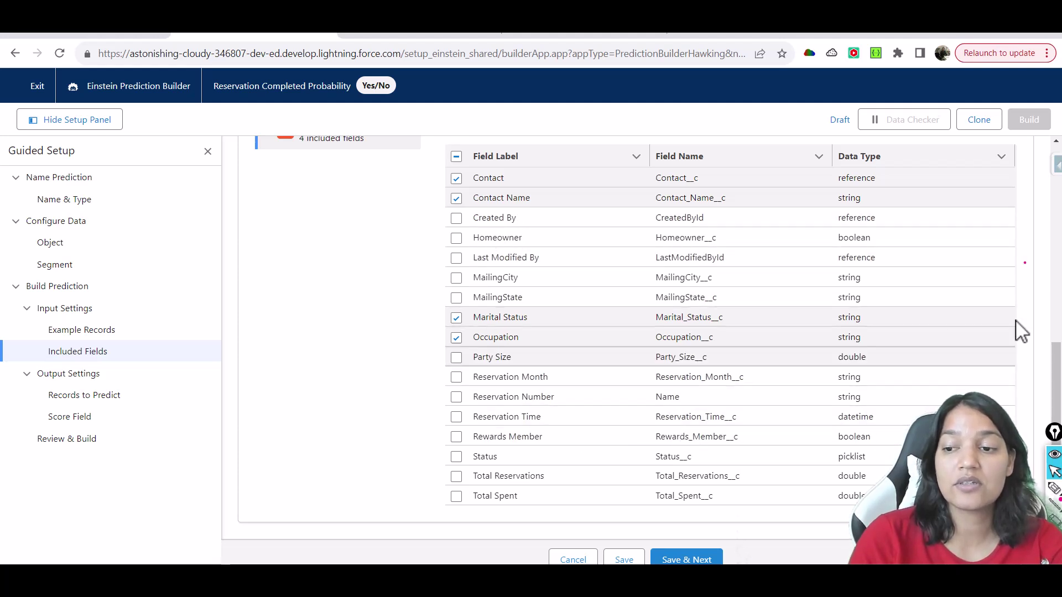
left_click(456, 476)
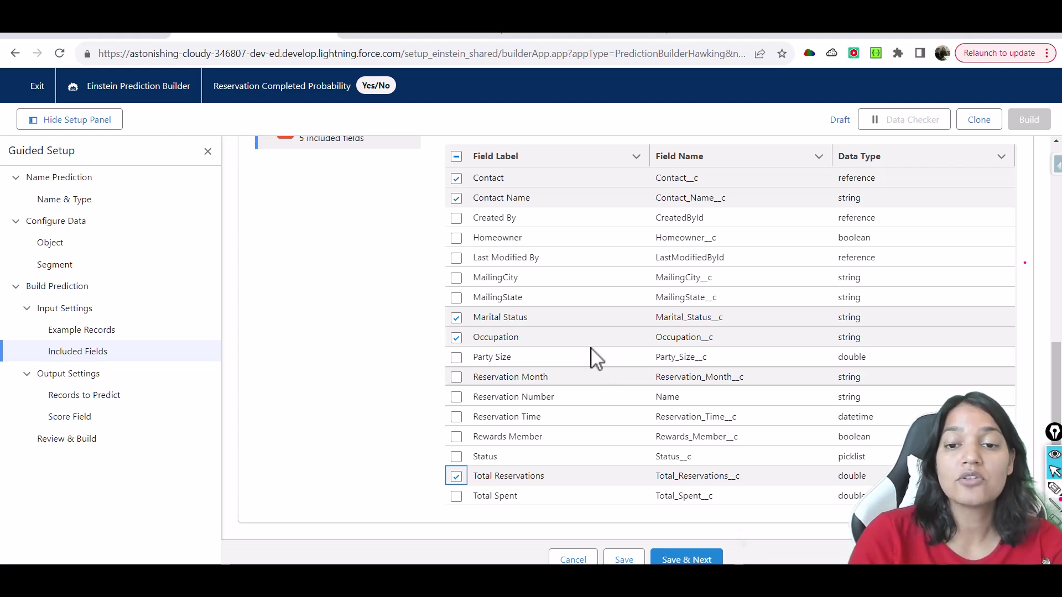
left_click(688, 560)
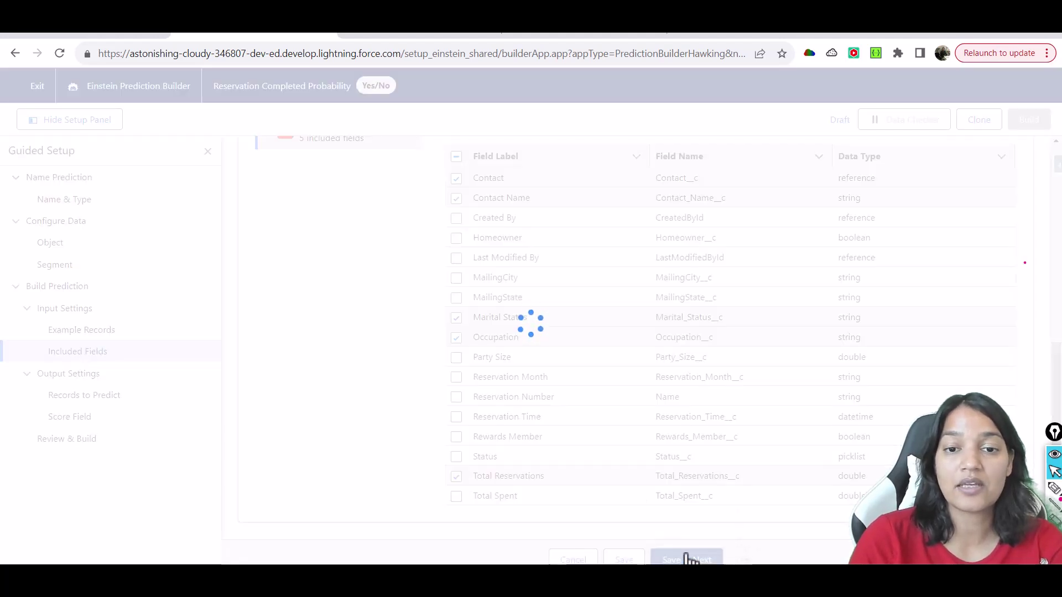
- Examine the options for which reservation records Einstein provides prediction values for
scroll(1047, 308, "down", 3)
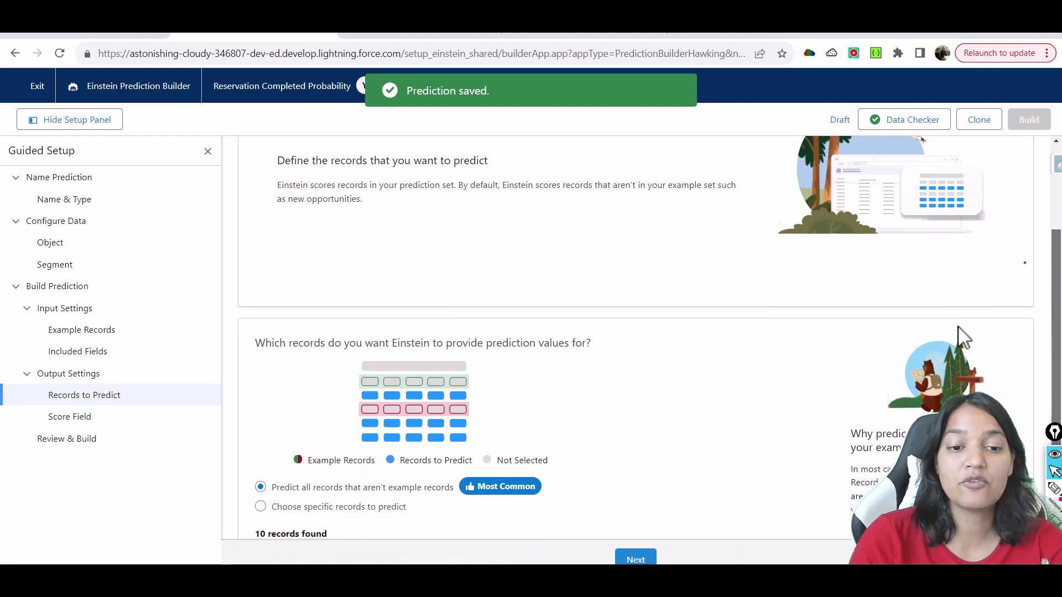
left_click_drag(314, 344, 586, 358)
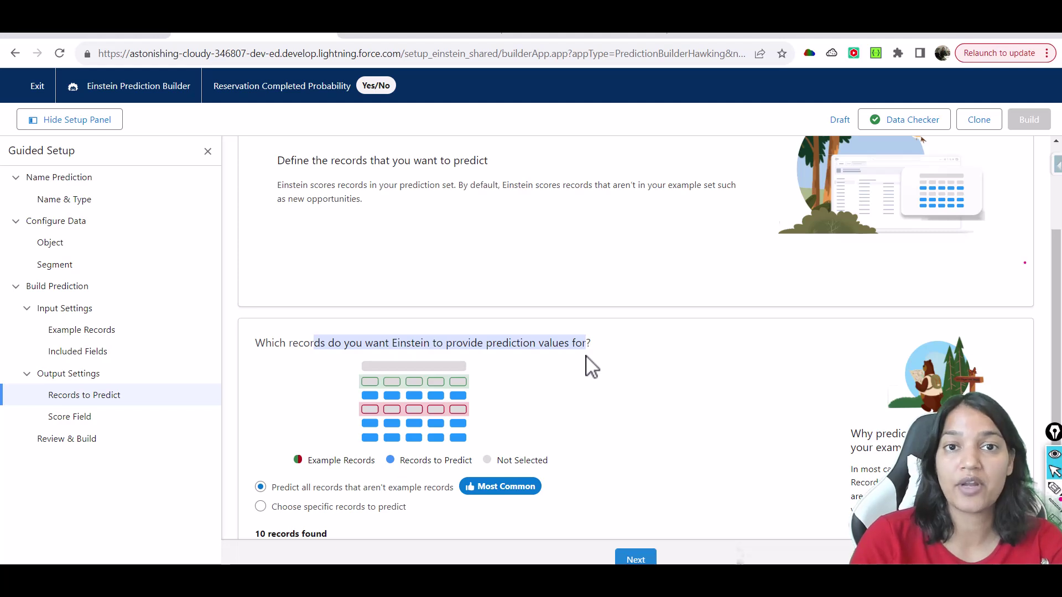
scroll(972, 334, "down", 1)
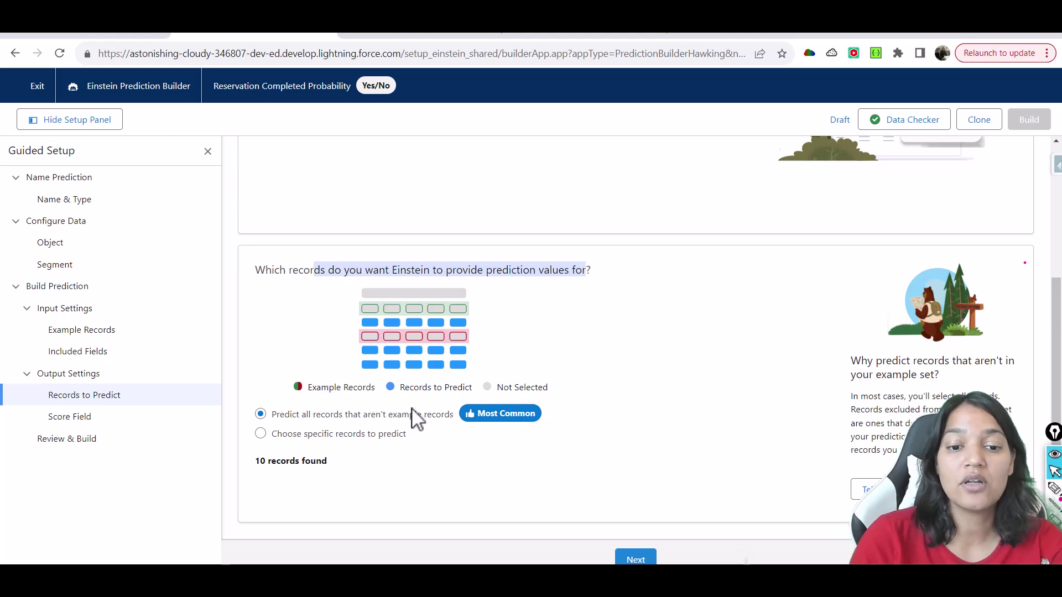
- Switch to the Salesforce Inspector data export and change the reservation query's Status__c condition to 'Completed'
left_click(575, 35)
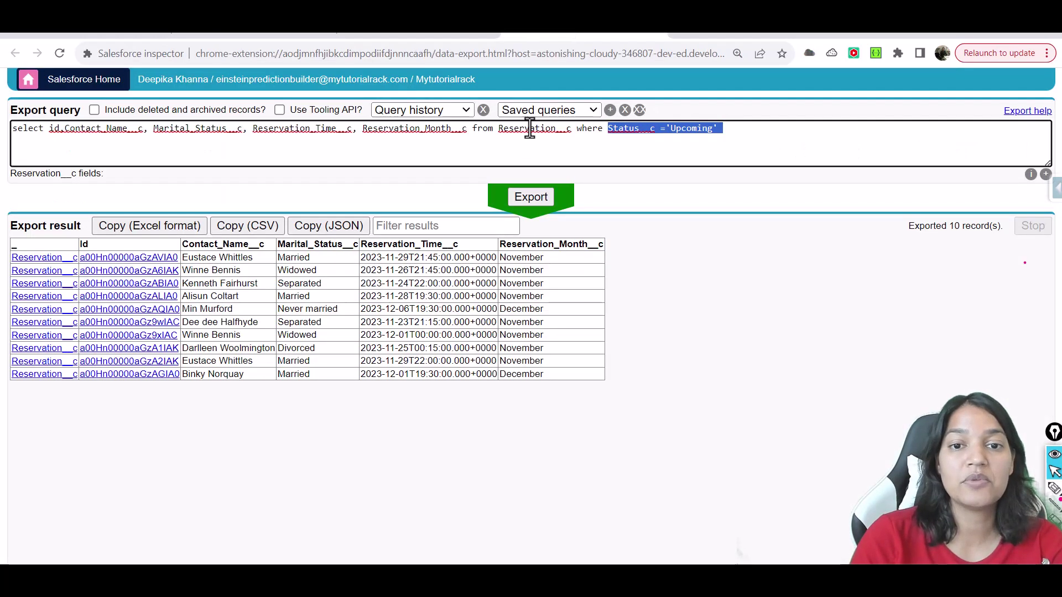
left_click(626, 131)
left_click_drag(667, 132, 730, 130)
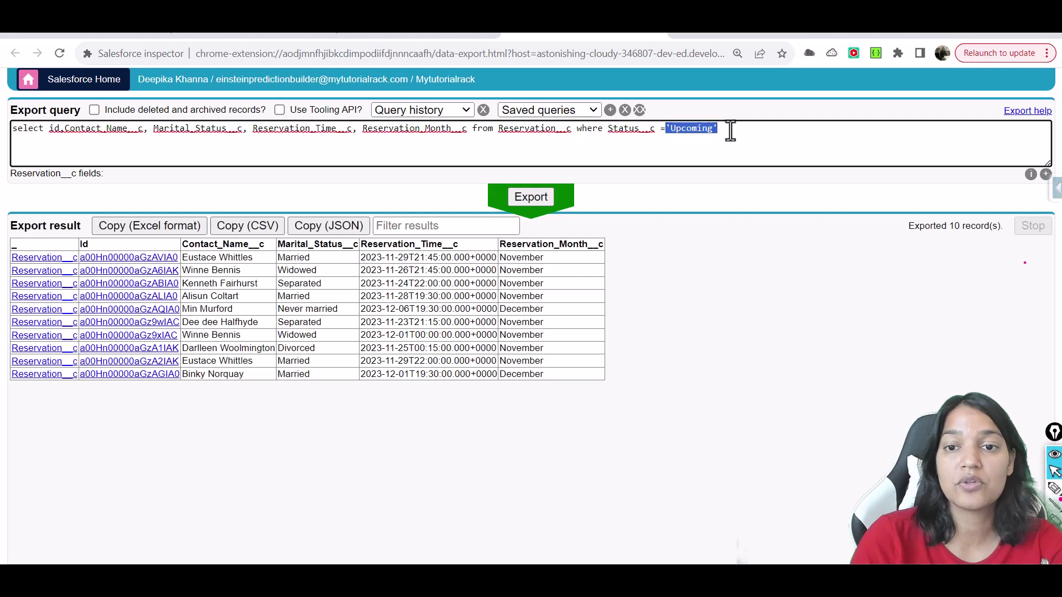
key("BackSpace")
key("BackSpace")
type("I")
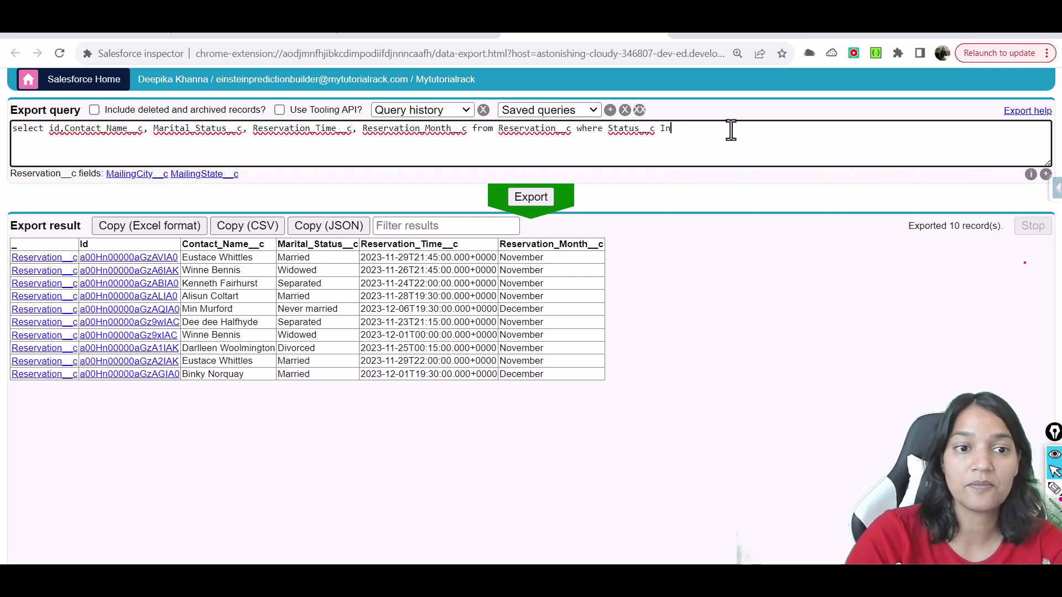
key("BackSpace")
type("='Co")
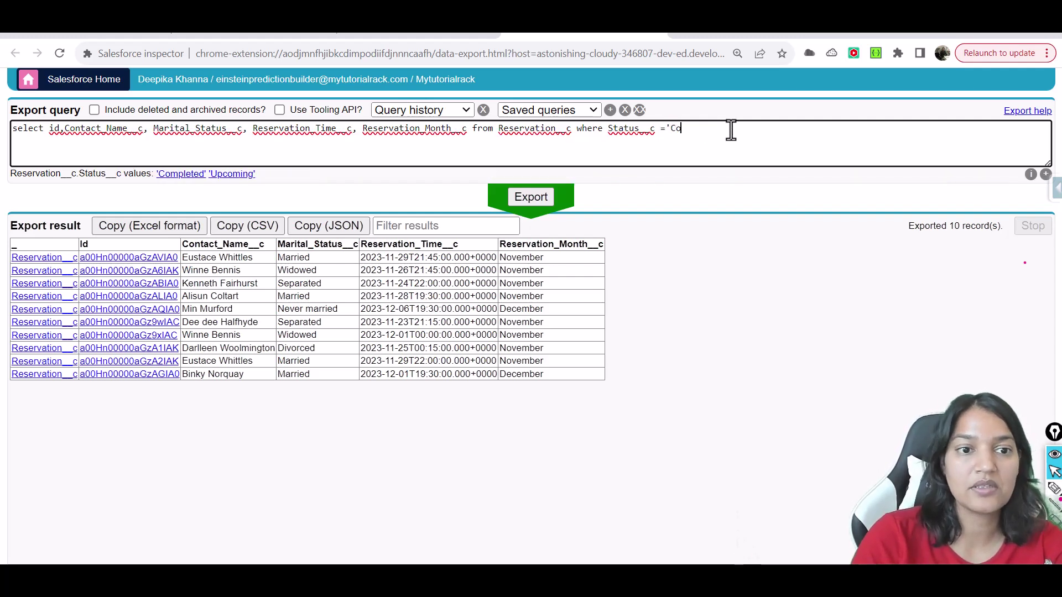
left_click(181, 175)
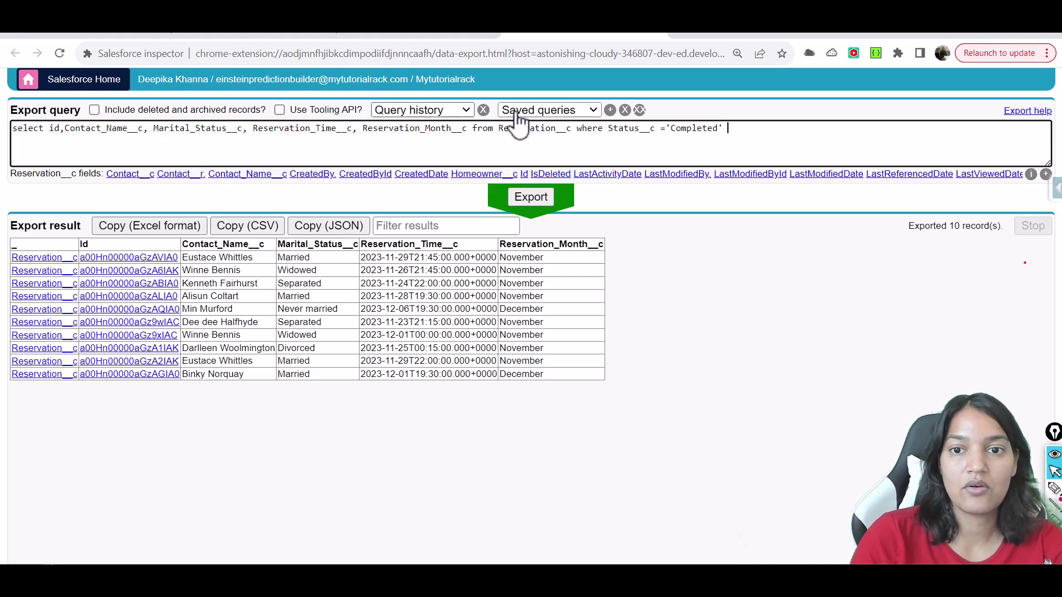
- Extend the query's filter with or Status__c ='Upcoming' and run the export
type("or Sta")
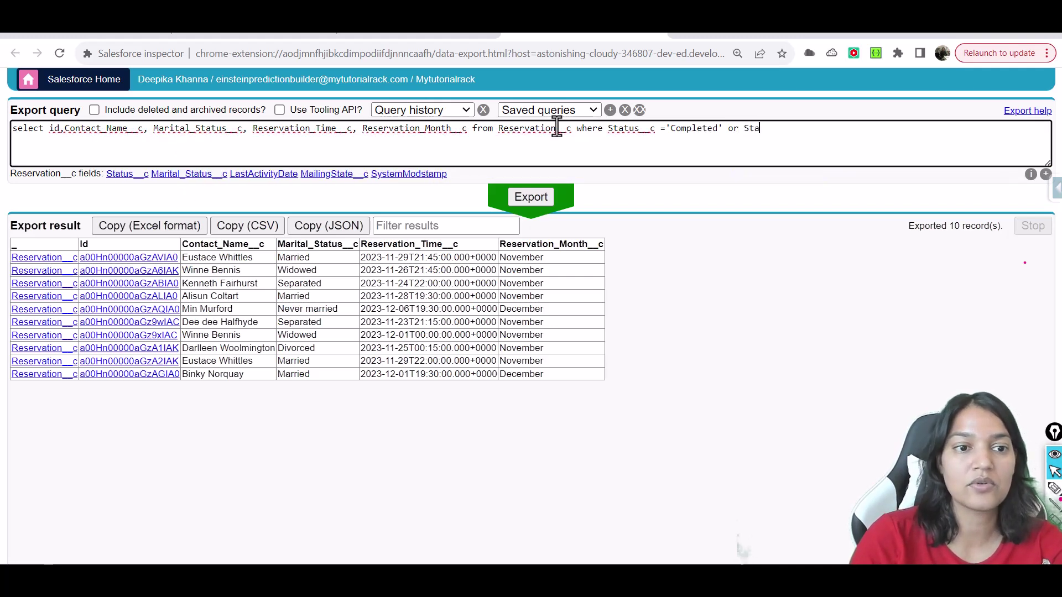
left_click(127, 174)
type("='U")
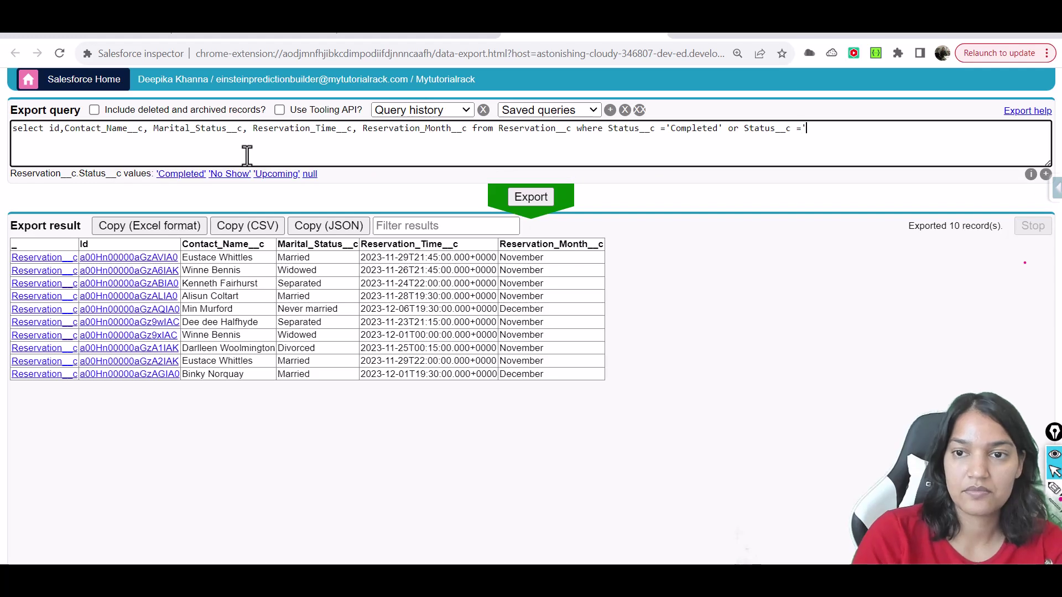
left_click(180, 174)
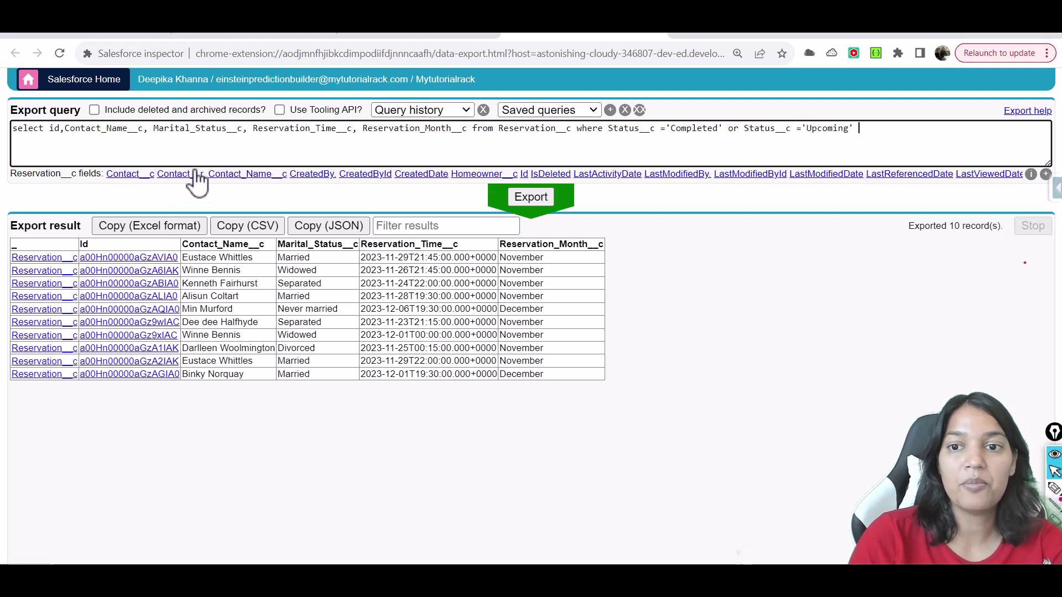
left_click(512, 198)
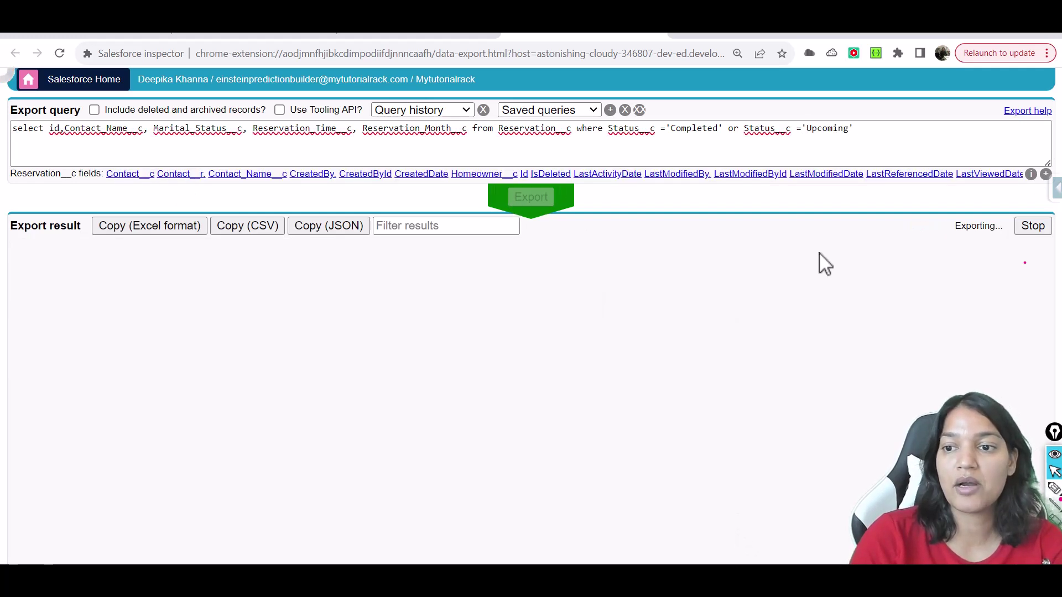
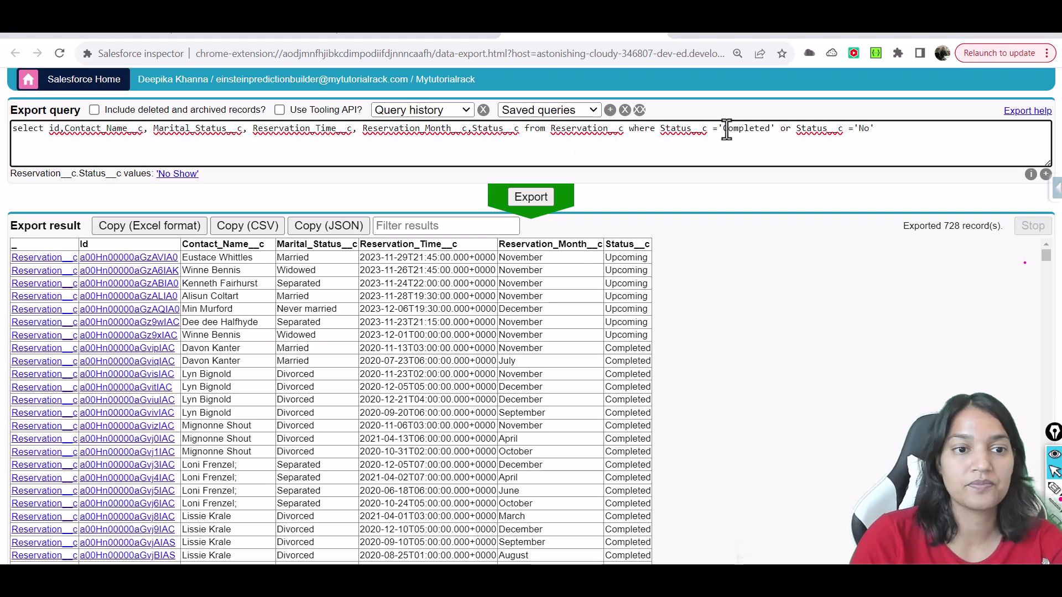
- Set the second Status__c condition to 'No Show', run the export and check the record count against both status conditions
left_click(177, 173)
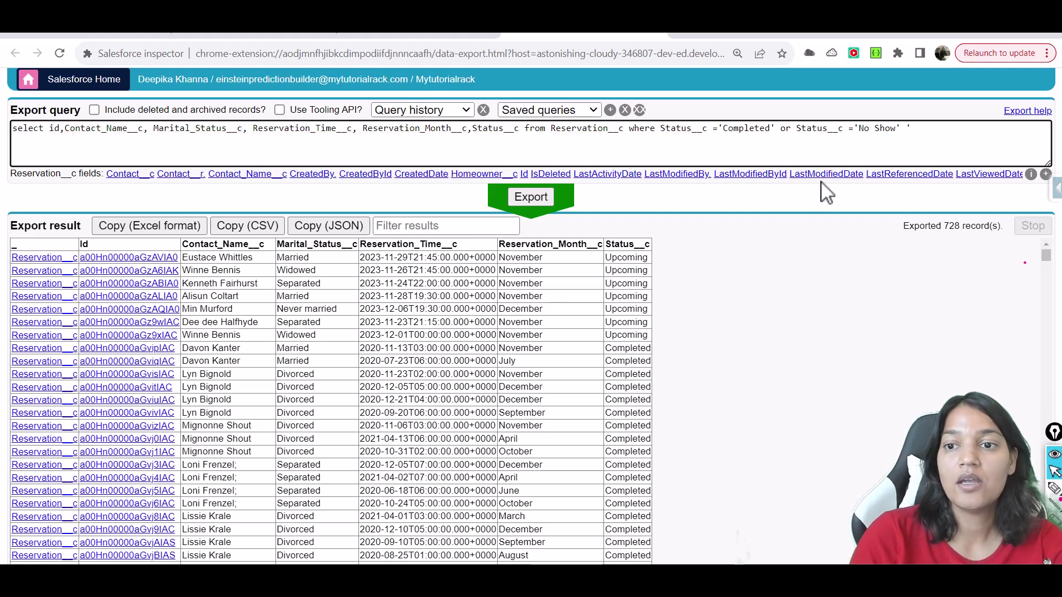
left_click(929, 130)
key("BackSpace")
key("BackSpace")
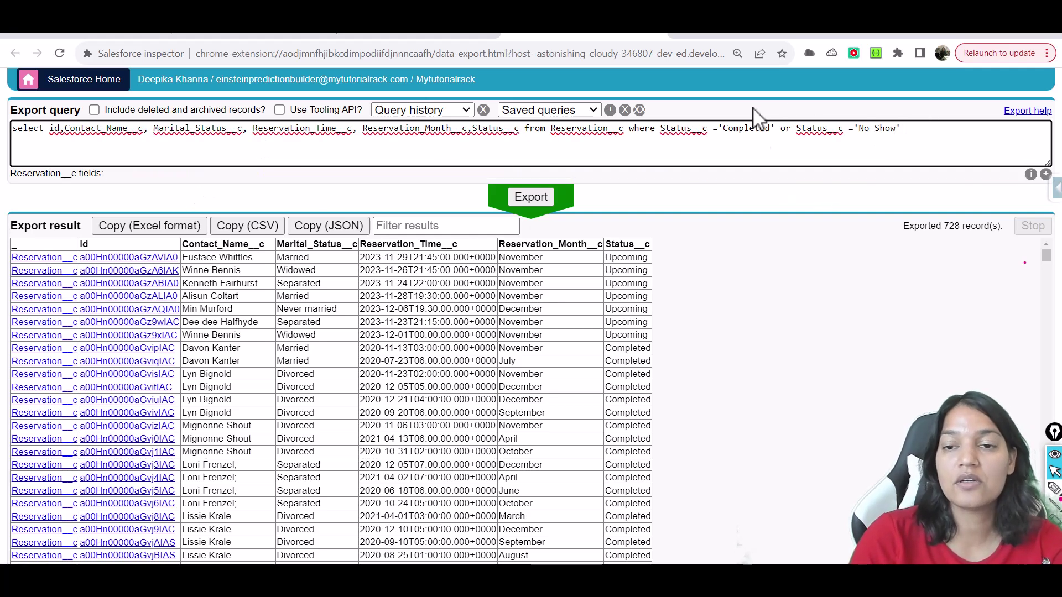
left_click_drag(660, 129, 906, 130)
left_click(540, 194)
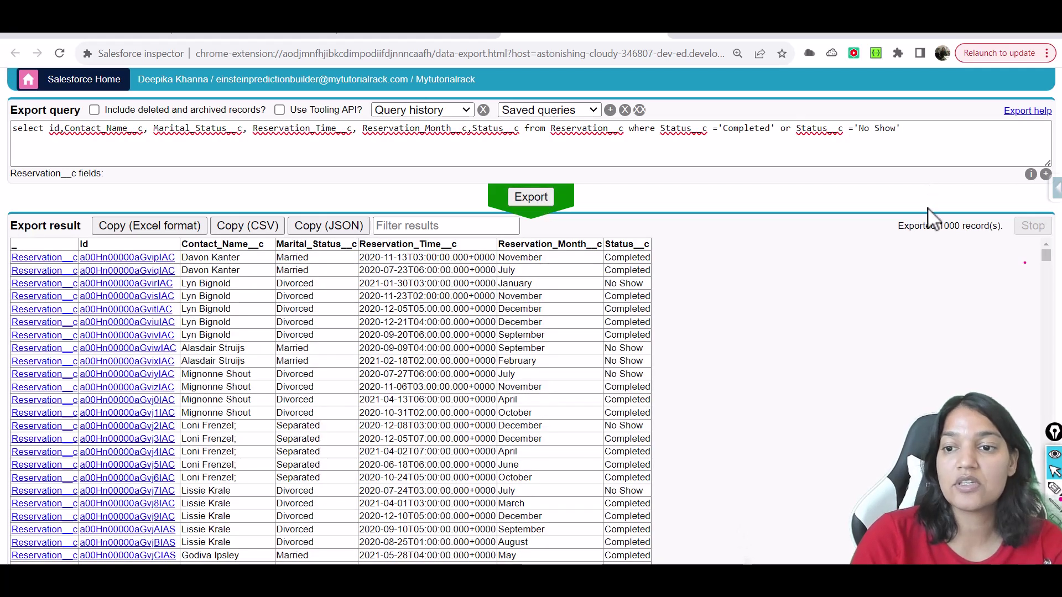
left_click_drag(937, 226, 999, 234)
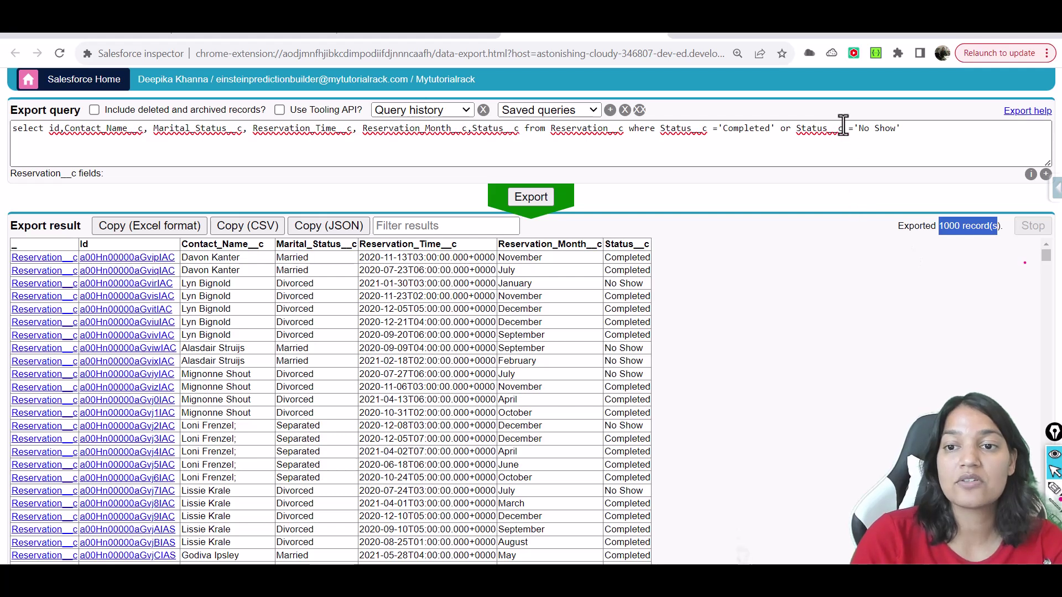
left_click_drag(910, 132, 846, 123)
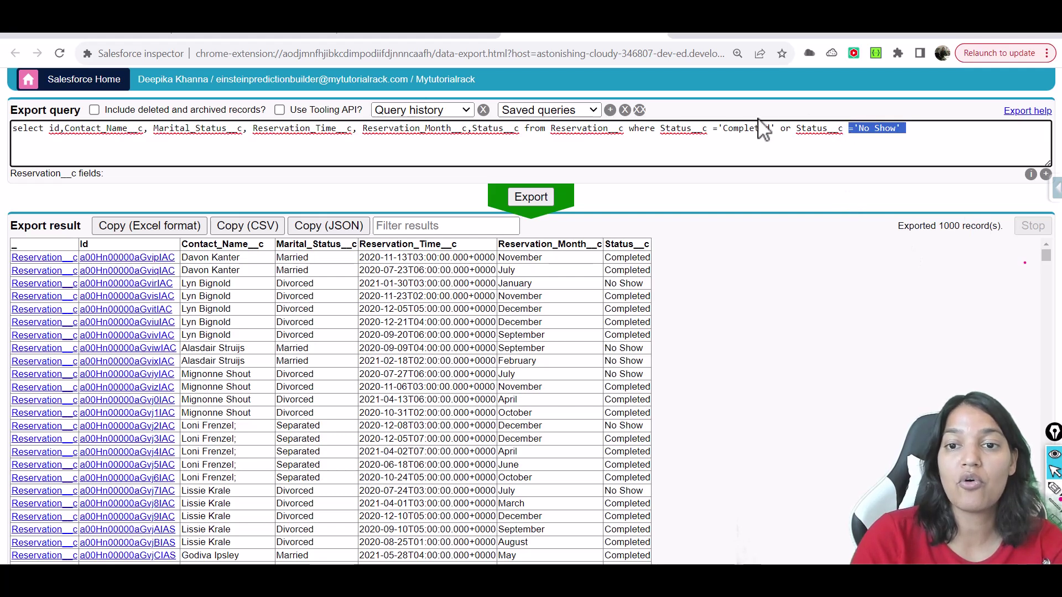
left_click(659, 126)
left_click_drag(659, 127, 772, 136)
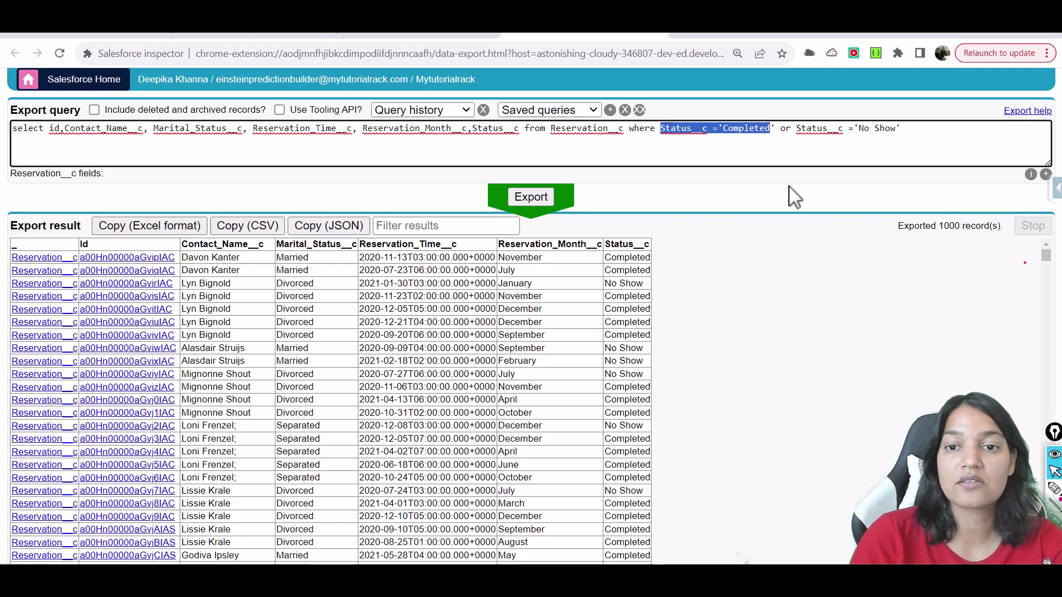
- Remove the whole where clause from the reservation query and export all Reservation__c records
left_click(662, 129)
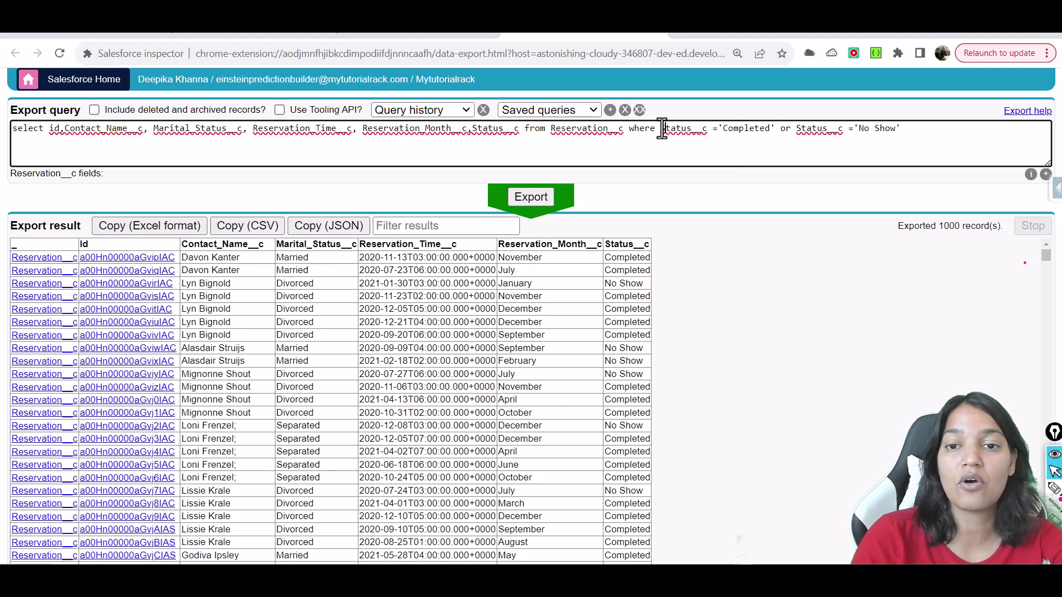
left_click_drag(661, 129, 910, 125)
key("BackSpace")
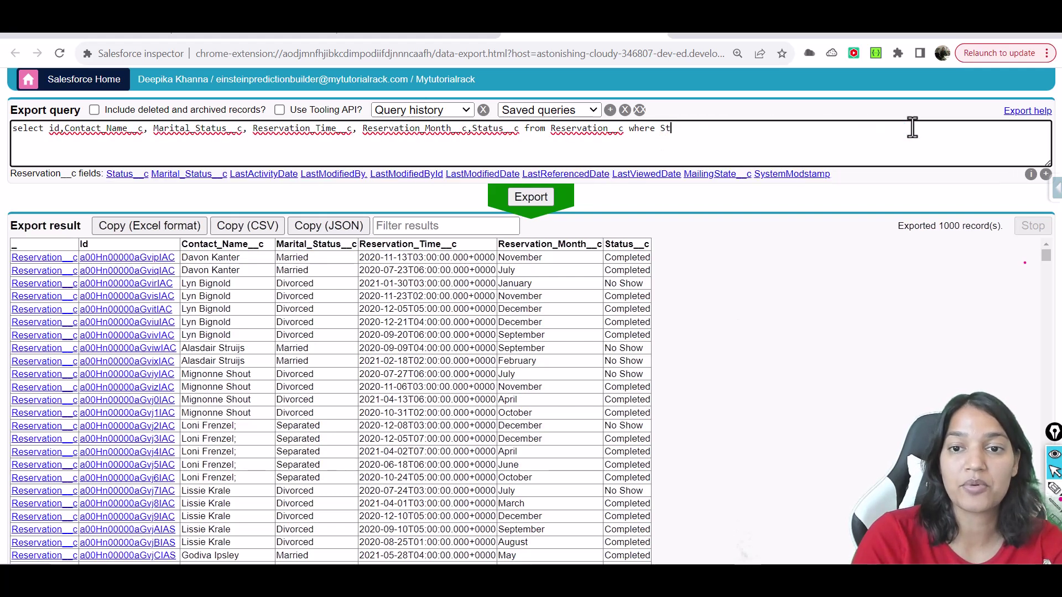
key("BackSpace")
key("BackSpace")
key("BackSpace")
key("BackSpace")
key("BackSpace")
key("BackSpace")
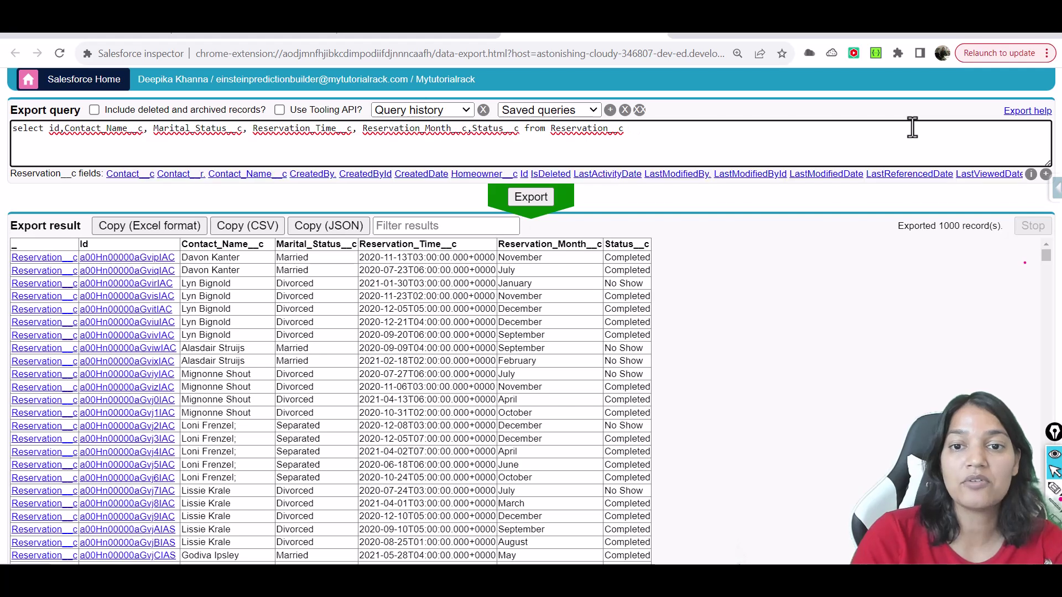
left_click(540, 200)
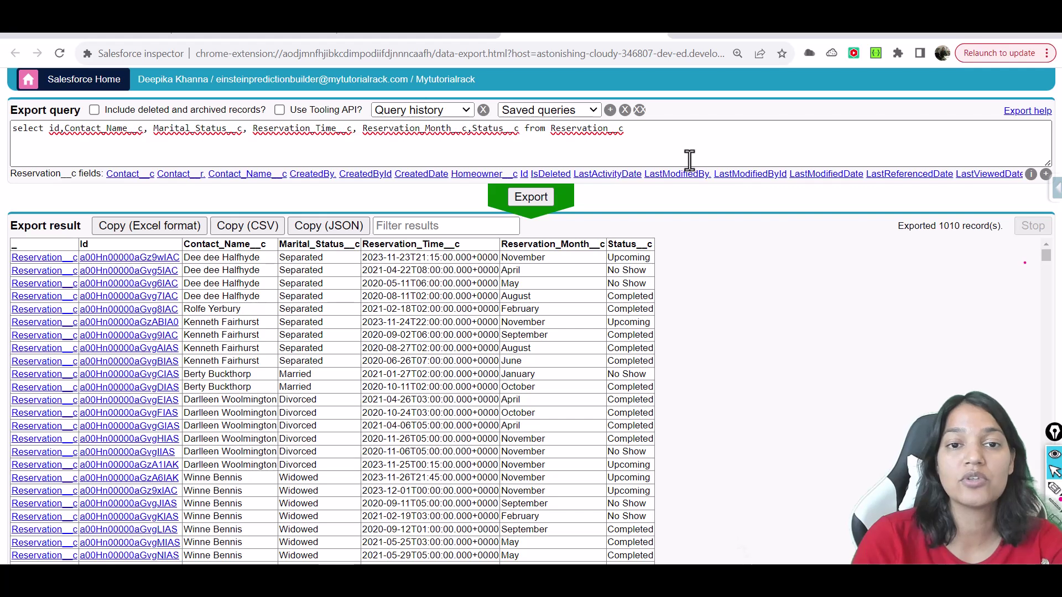
- Restrict the reservation query to where Status__c ='Upcoming', run the export and review the Status__c values of the results
left_click(635, 133)
type("where sta")
left_click(127, 175)
type("='U")
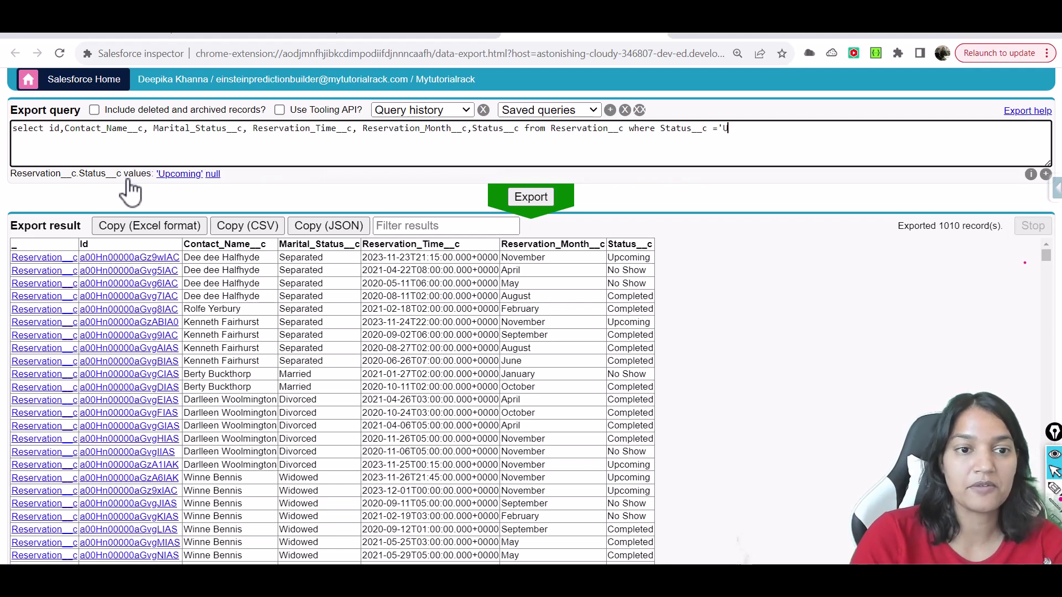
left_click(182, 173)
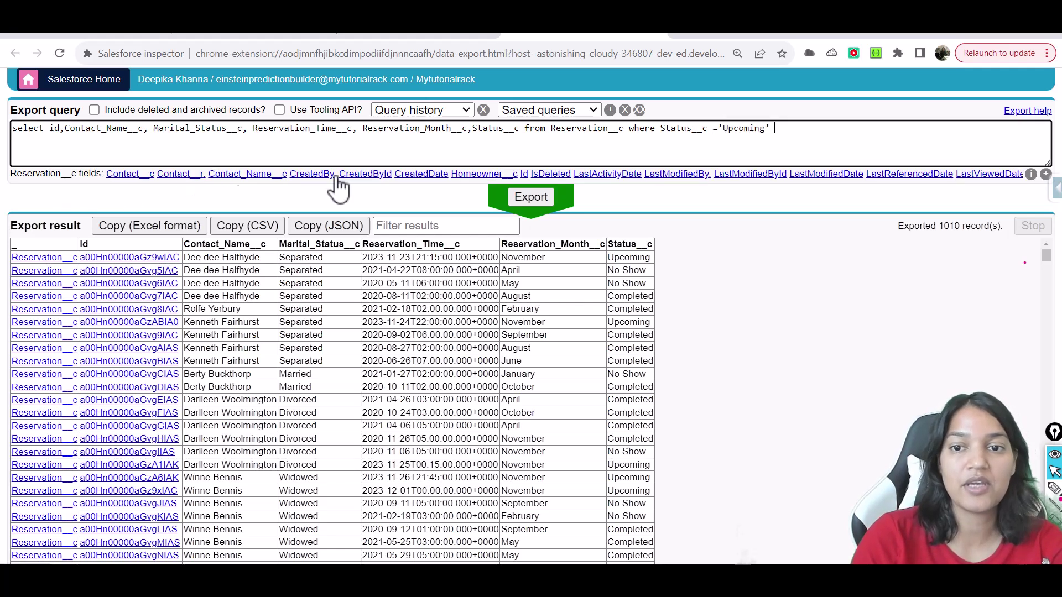
left_click(522, 197)
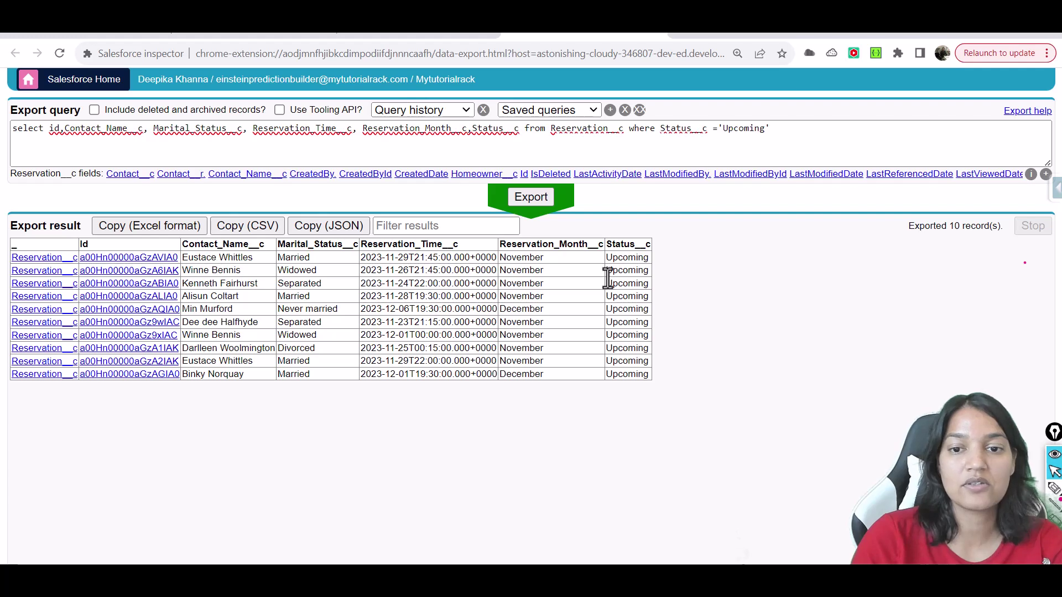
left_click_drag(618, 258, 628, 371)
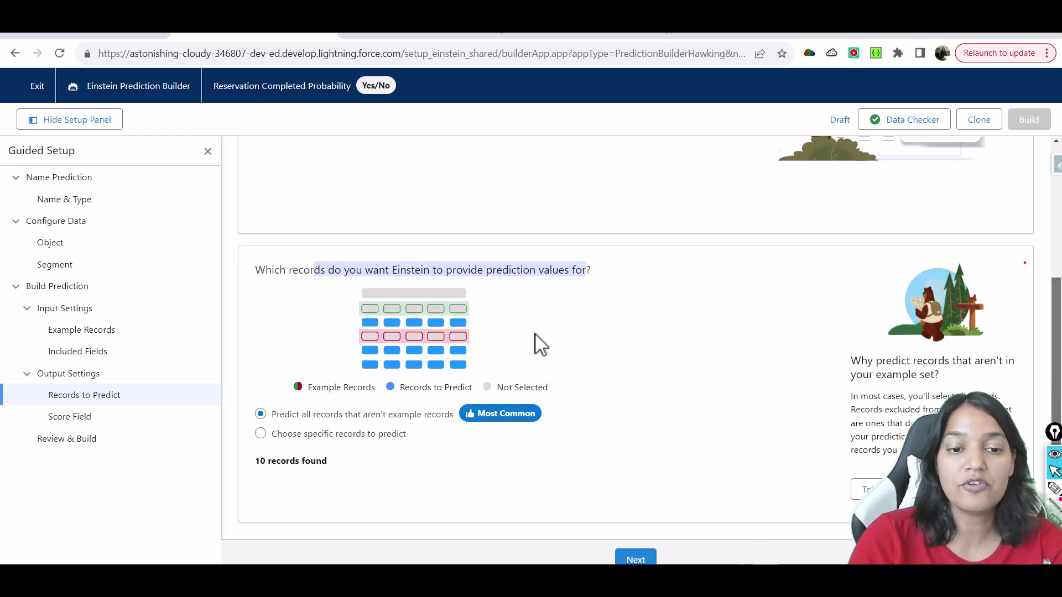
- Preview the conditions for choosing specific records to predict in the prediction builder, and return to predicting all records that aren't example records
left_click(326, 434)
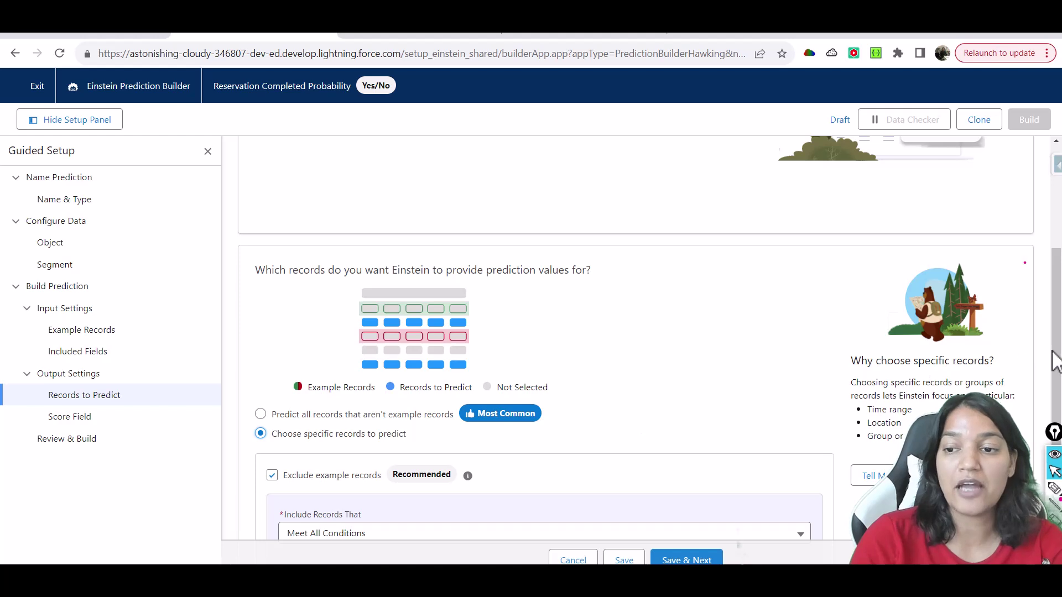
left_click_drag(1052, 360, 1054, 412)
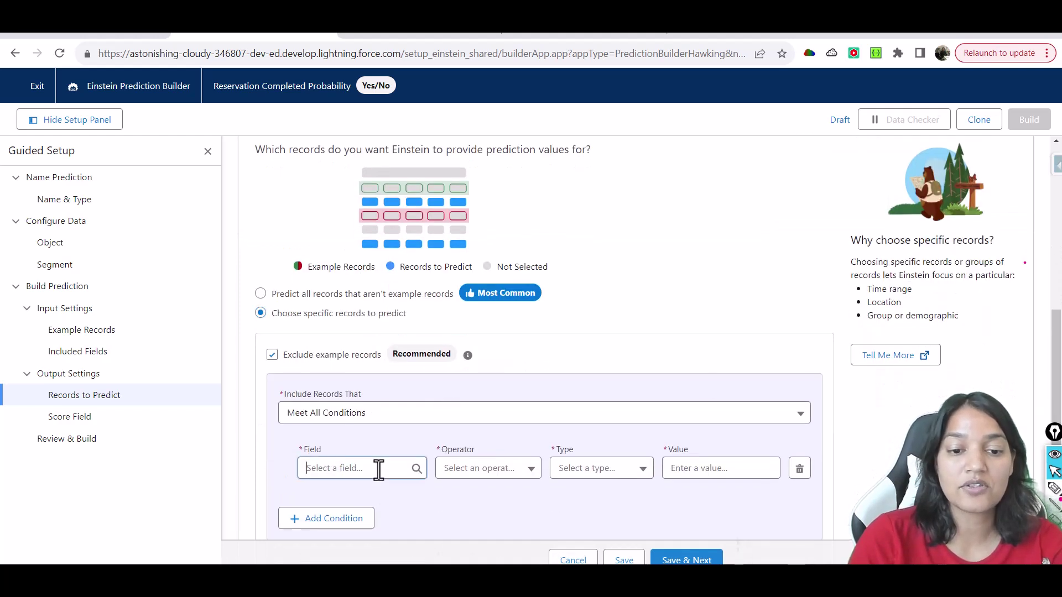
left_click(379, 468)
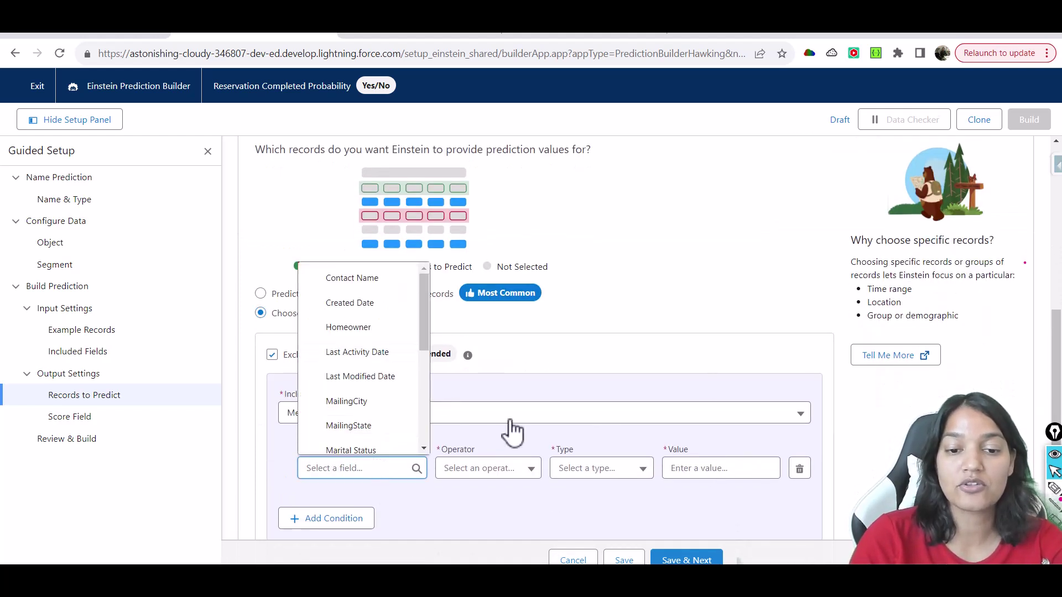
left_click(272, 355)
left_click(265, 294)
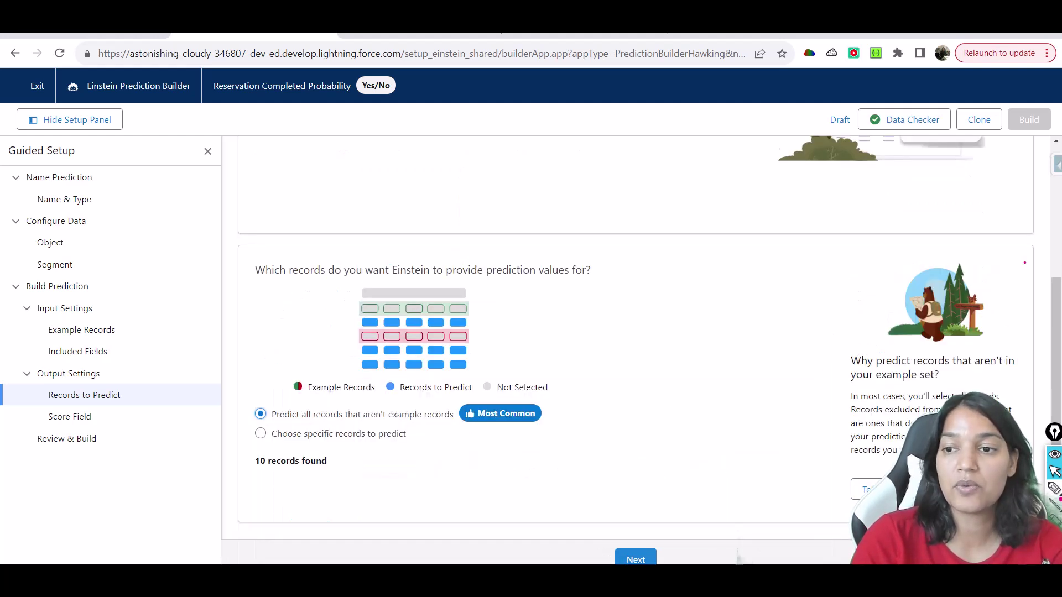
- Continue to the score field setup and name the score field Completed Probability Score, letting its API name fill in
left_click(635, 560)
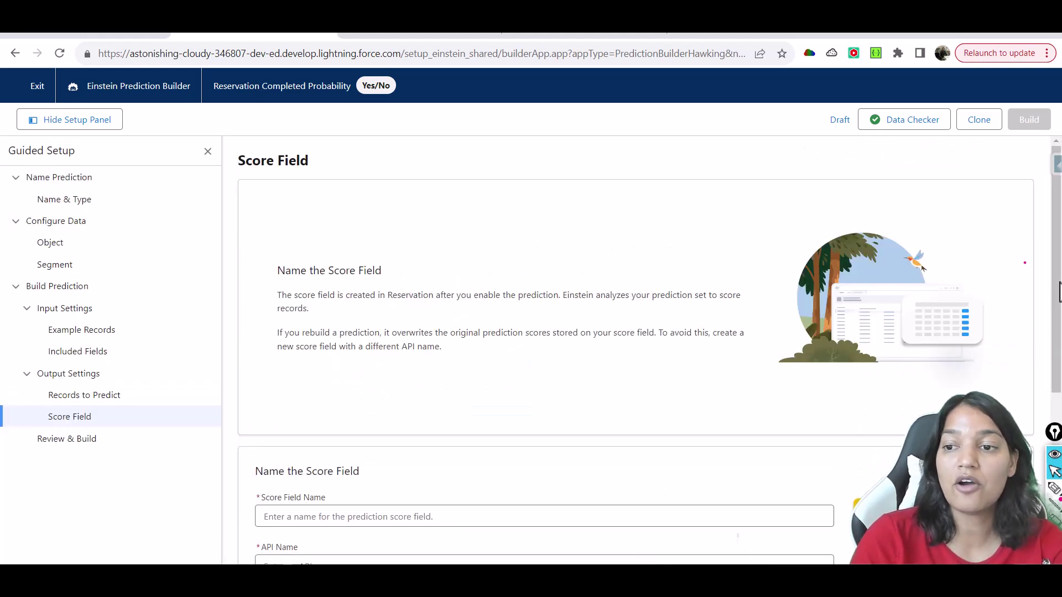
scroll(1040, 343, "down", 3)
left_click(505, 346)
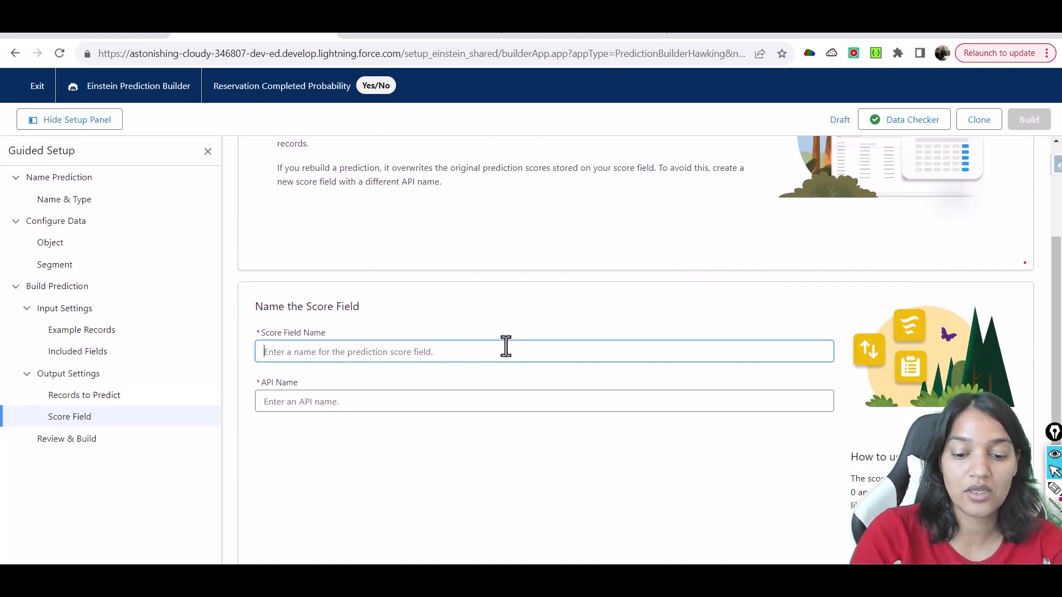
type("Completed Probab")
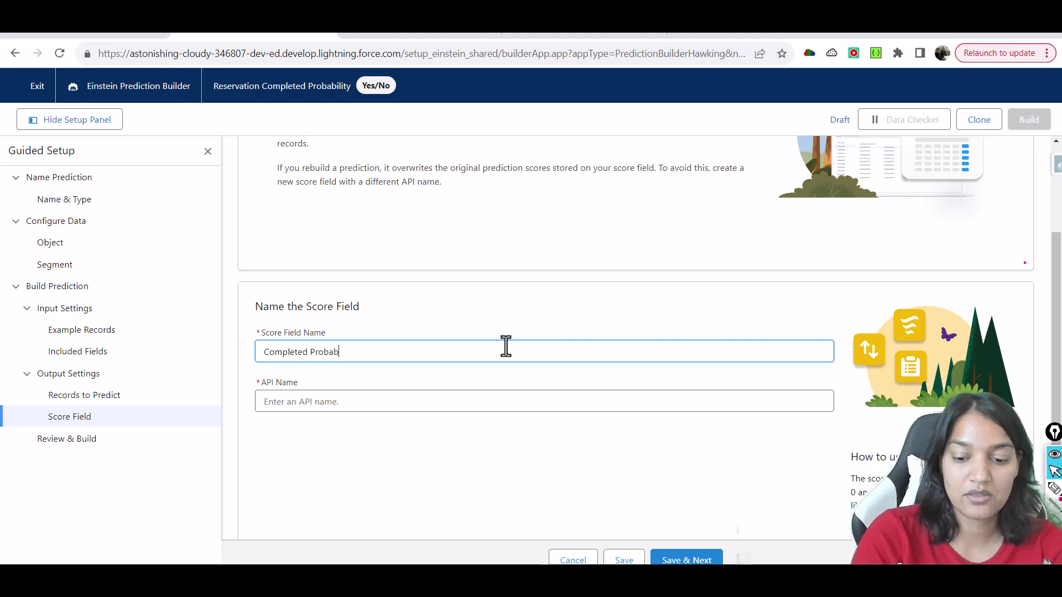
type("ility Score")
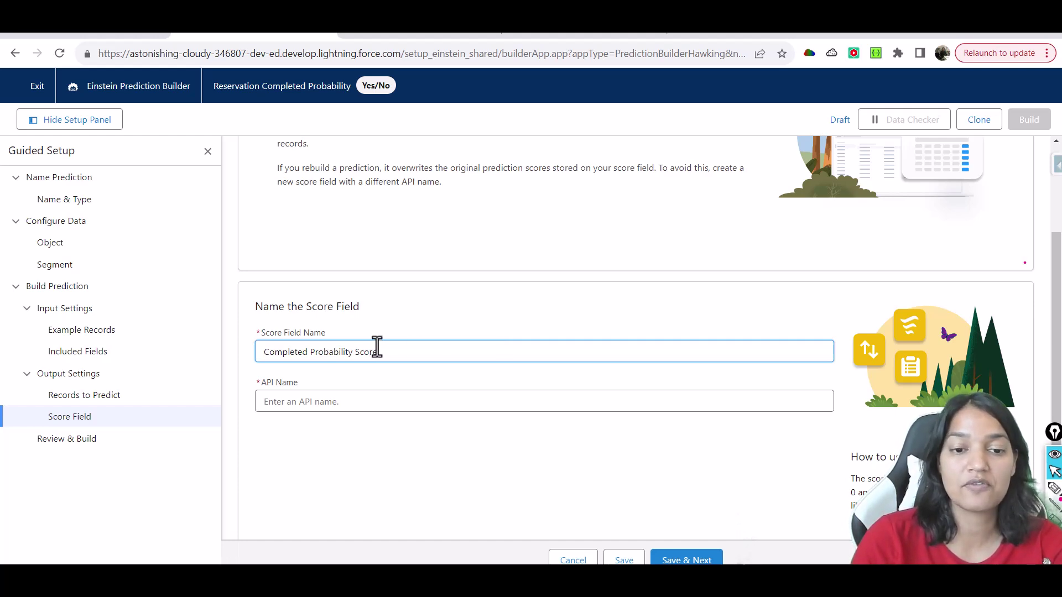
left_click(360, 398)
- Copy the score field's API name and add Completed_Probability_Score after Status__c in the Salesforce inspector reservation query
double_click(316, 352)
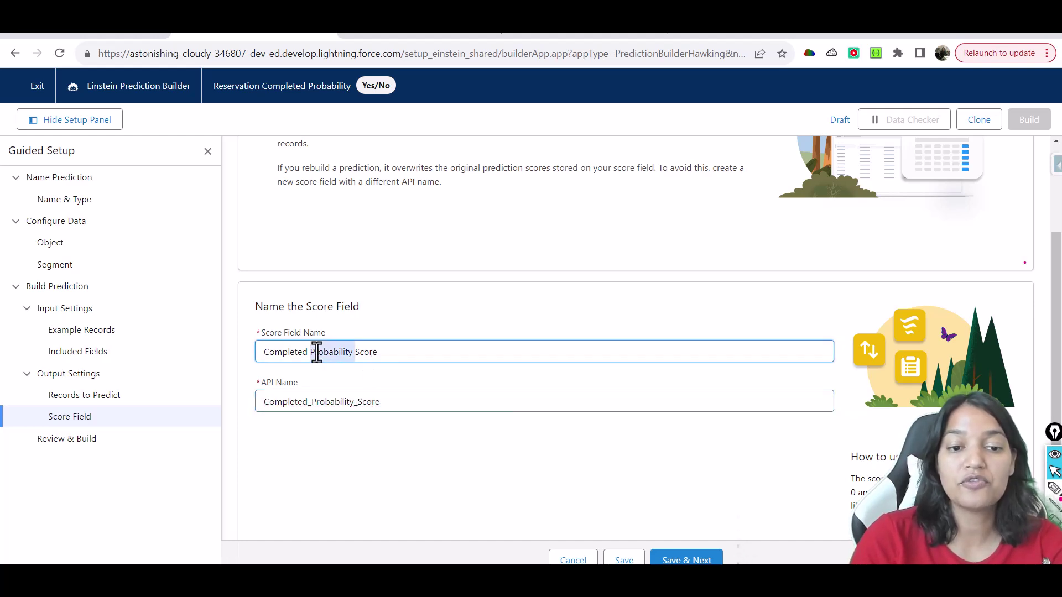
double_click(318, 402)
key("ctrl+c")
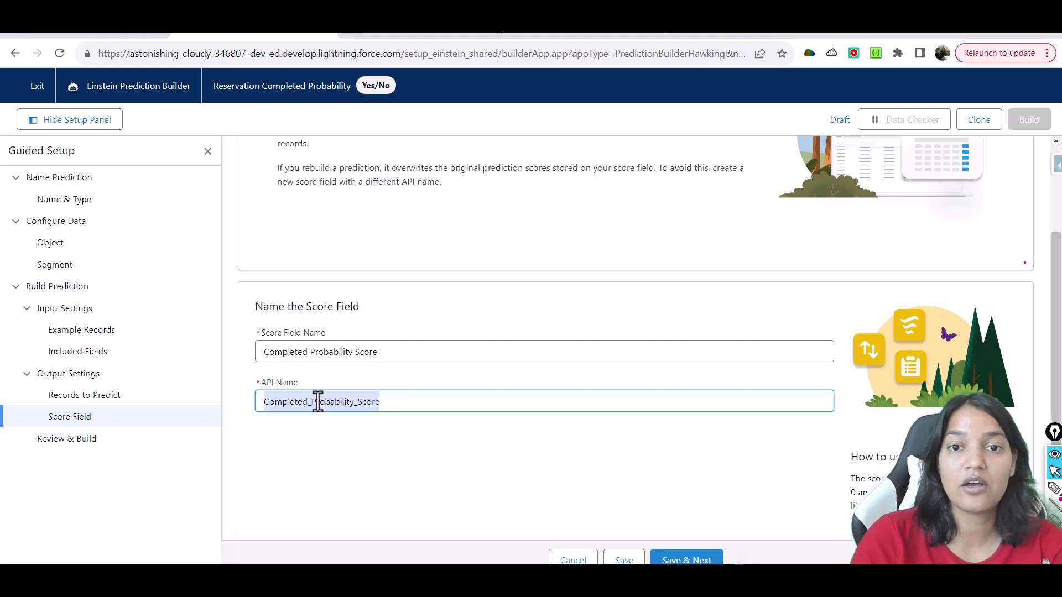
left_click(529, 37)
type(",")
key("ctrl+v")
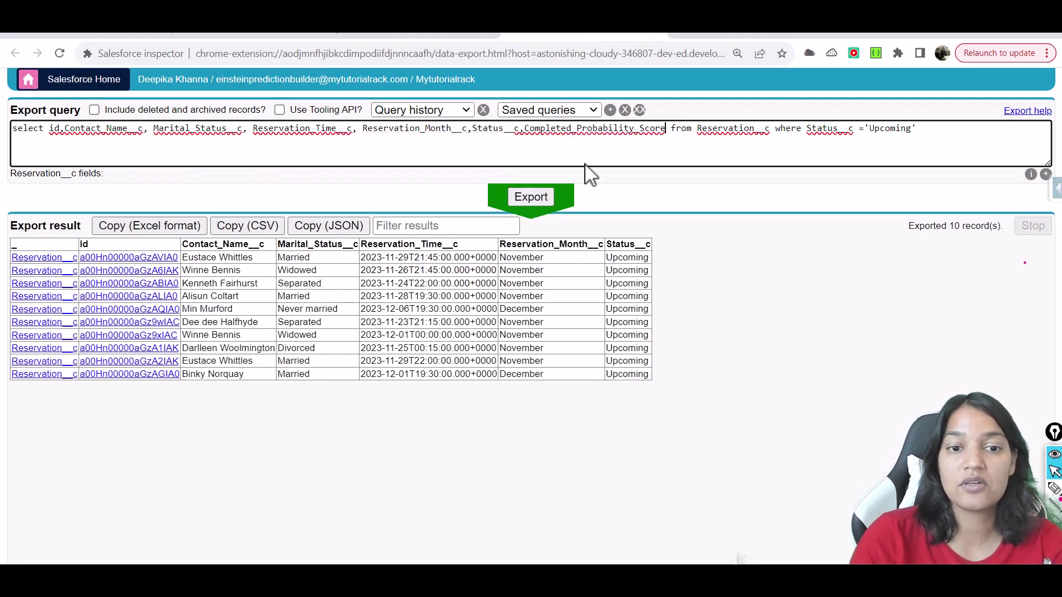
double_click(563, 127)
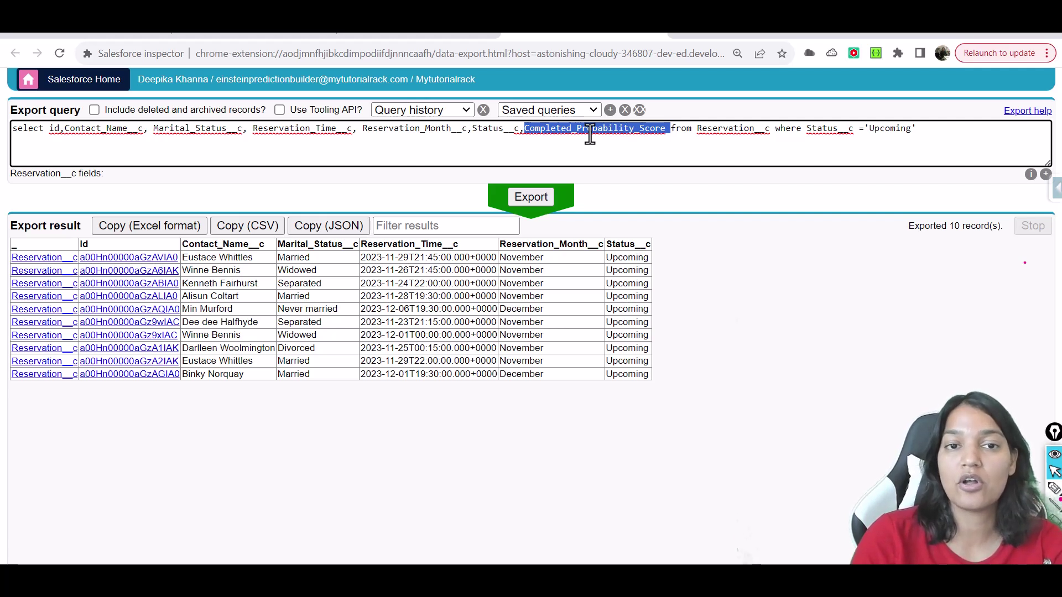
- Switch back to Einstein Prediction Builder, save the score field settings and build the Reservation Completed Probability prediction
left_click(454, 34)
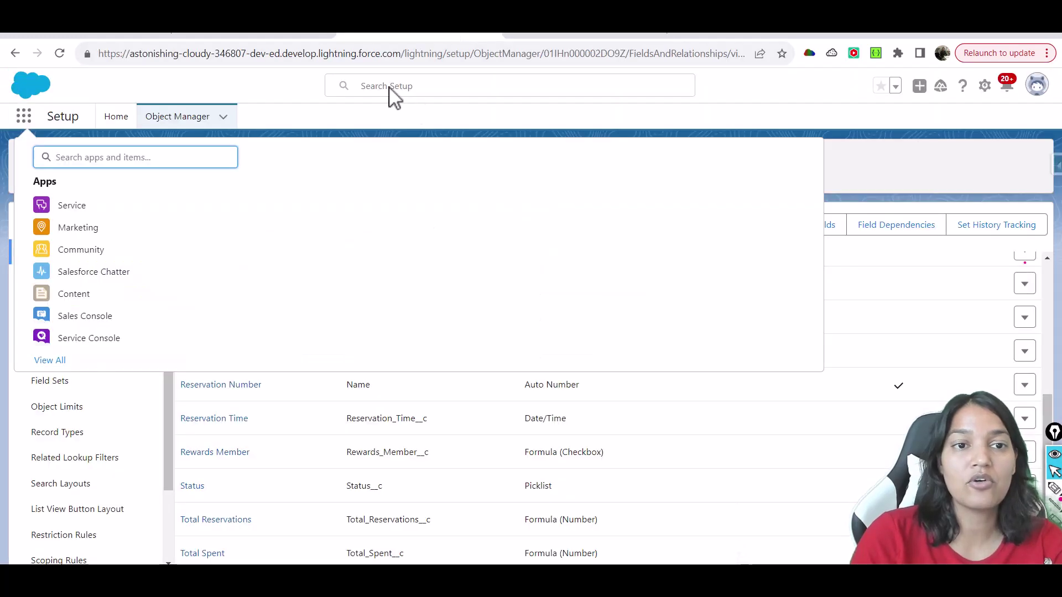
left_click(253, 34)
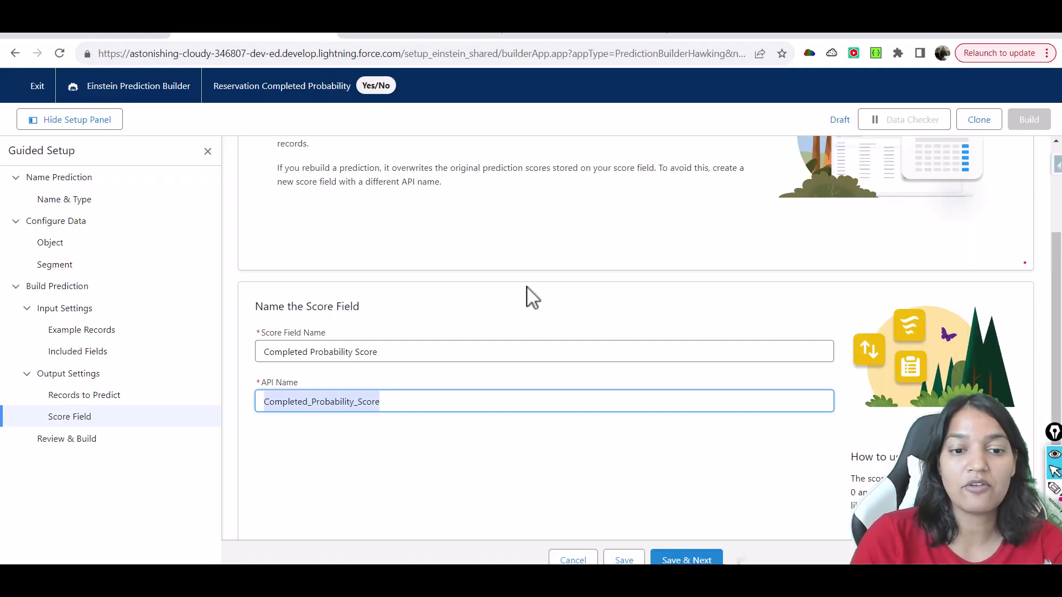
left_click(686, 560)
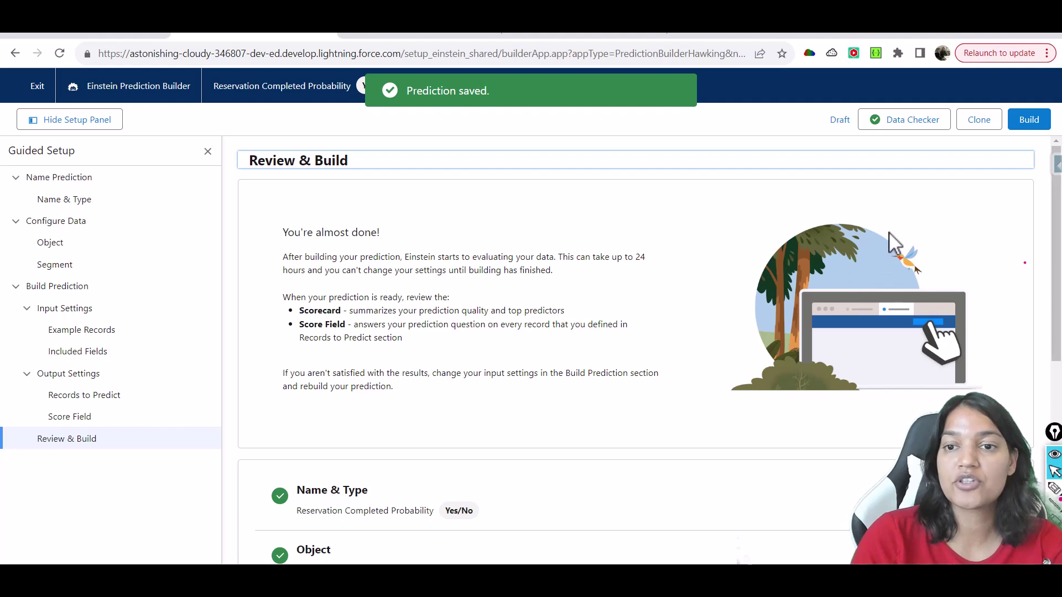
left_click(1035, 127)
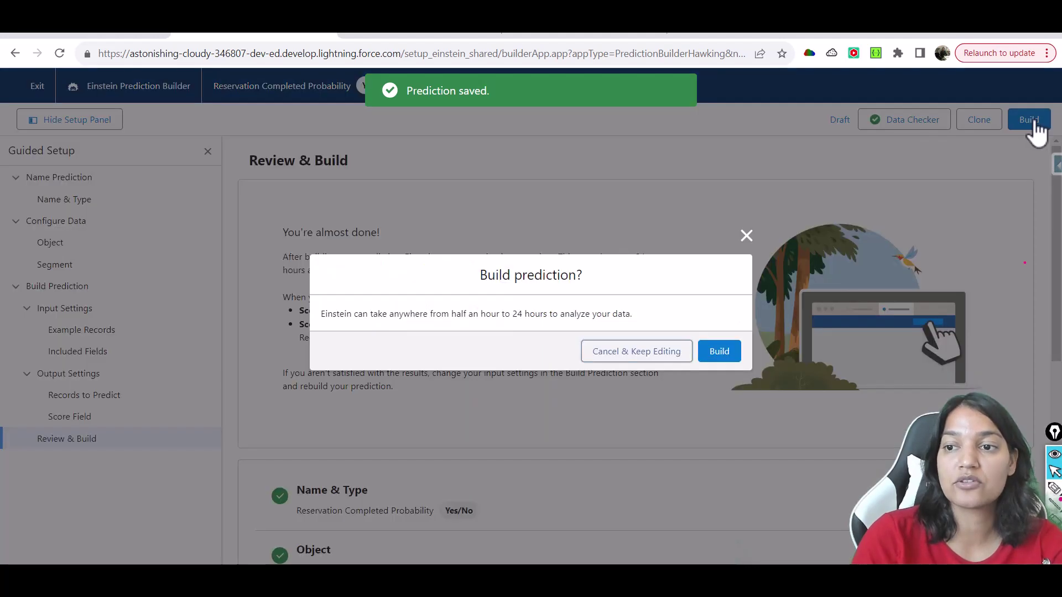
left_click_drag(419, 314, 629, 316)
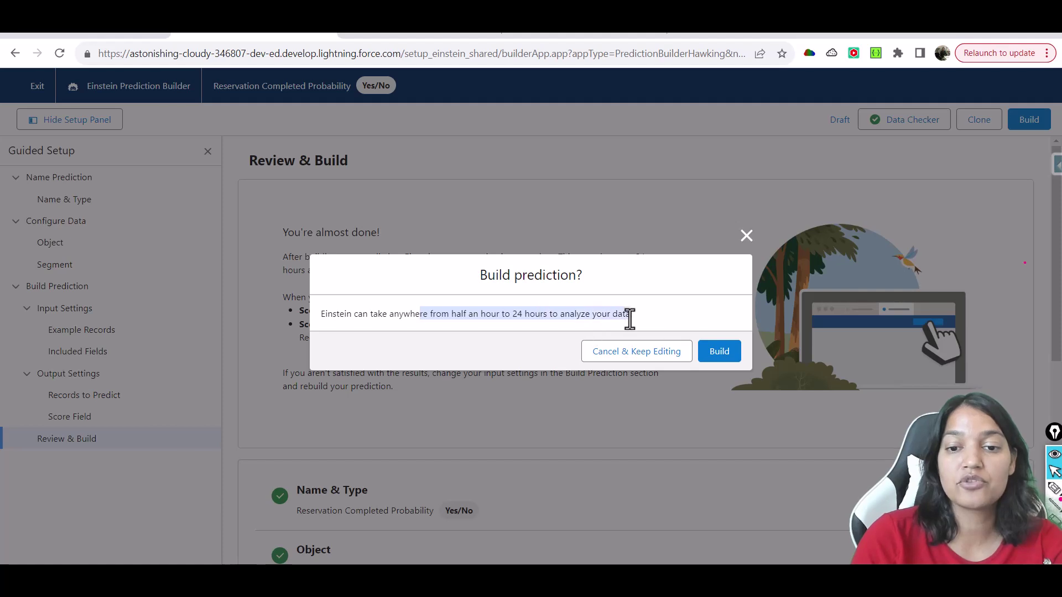
left_click(729, 359)
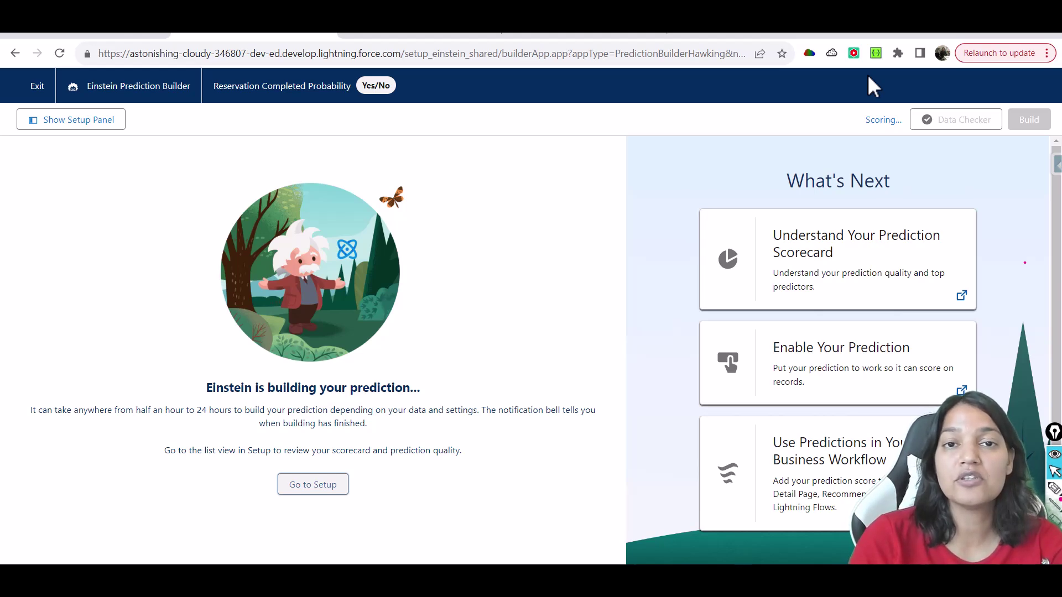
- Return to the Salesforce inspector export query and examine its Completed_Probability_Score and Status__c fields
left_click(634, 34)
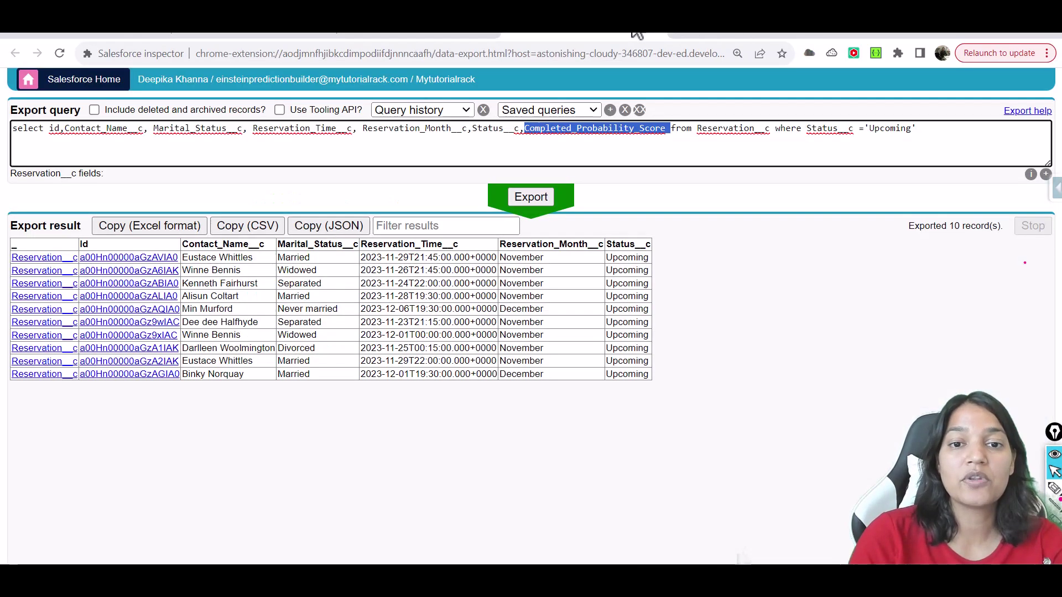
double_click(570, 125)
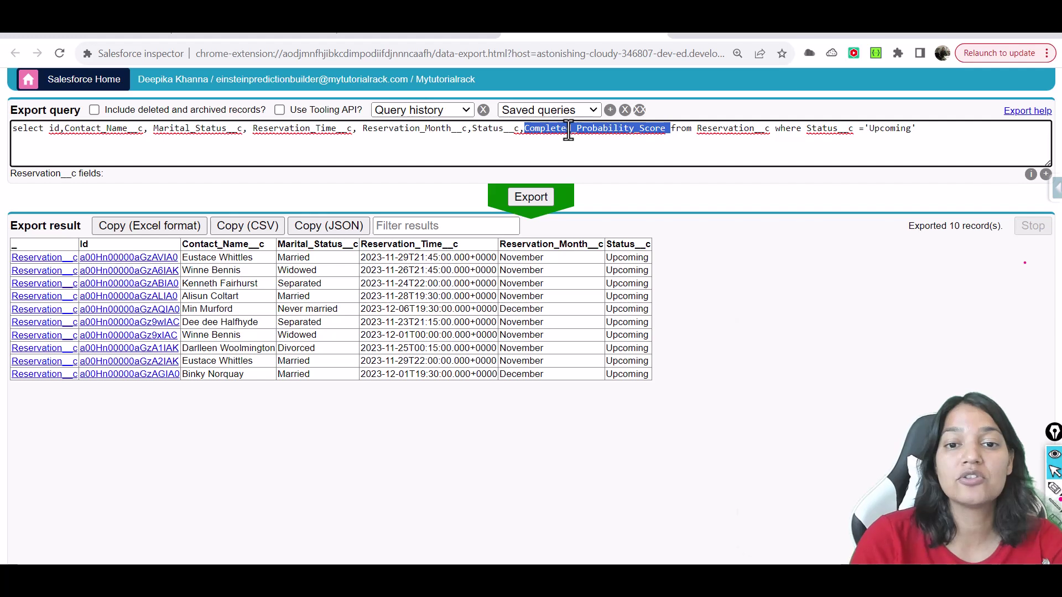
left_click(510, 131)
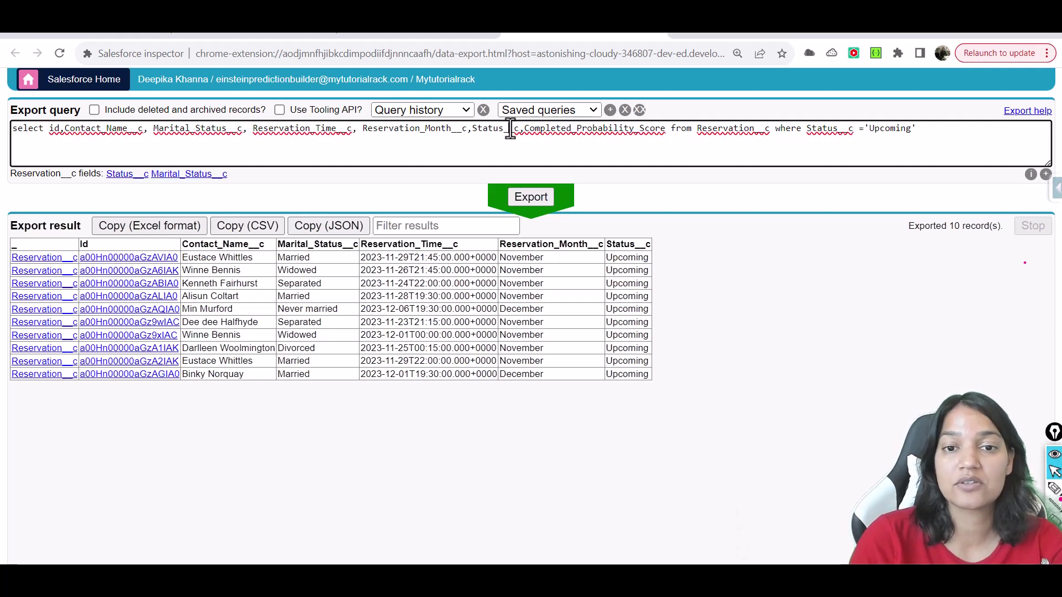
double_click(570, 128)
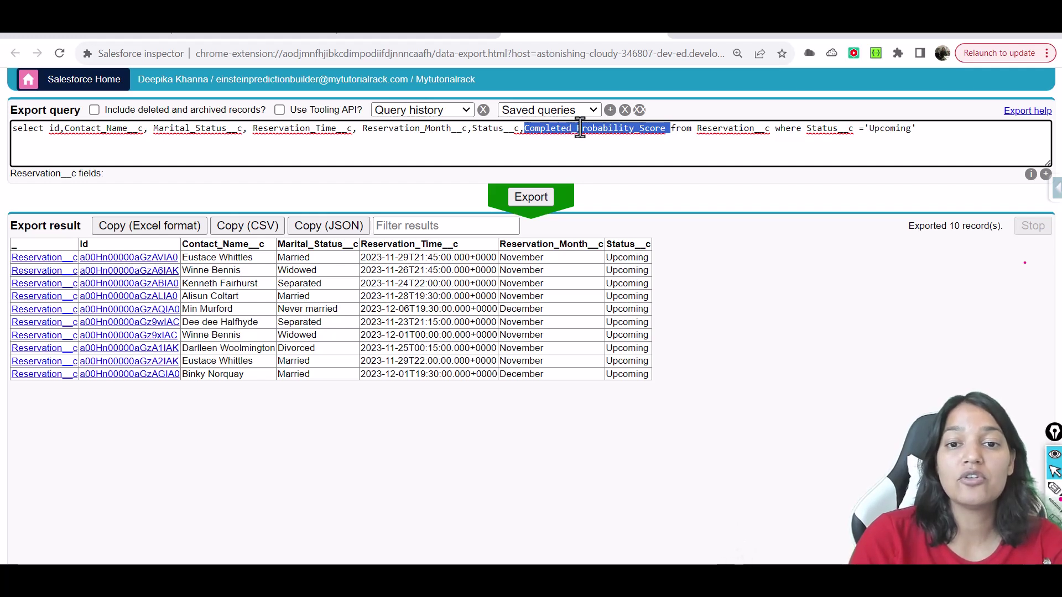
left_click(582, 131)
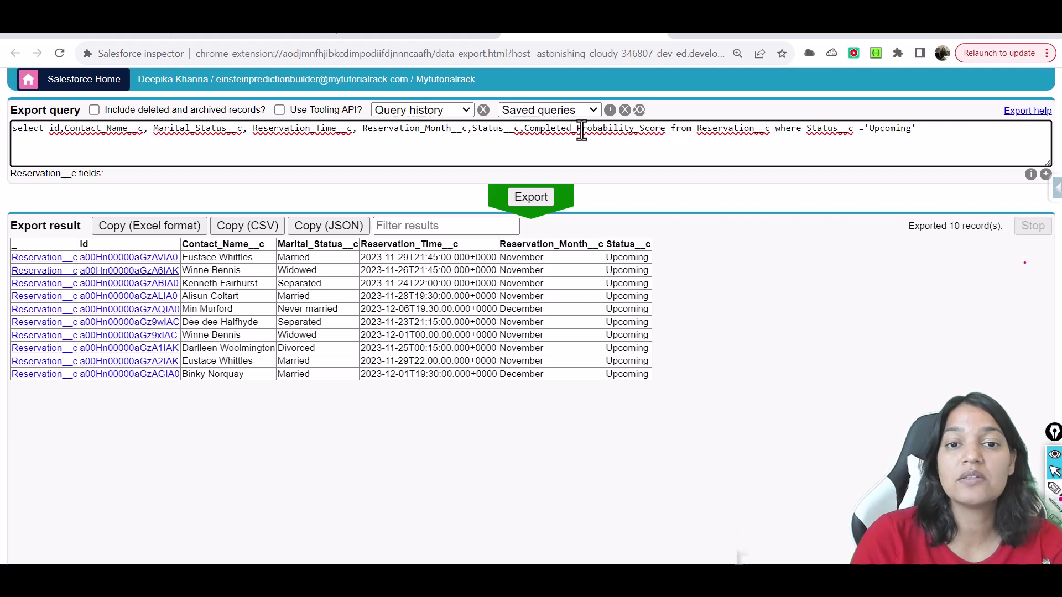
double_click(512, 135)
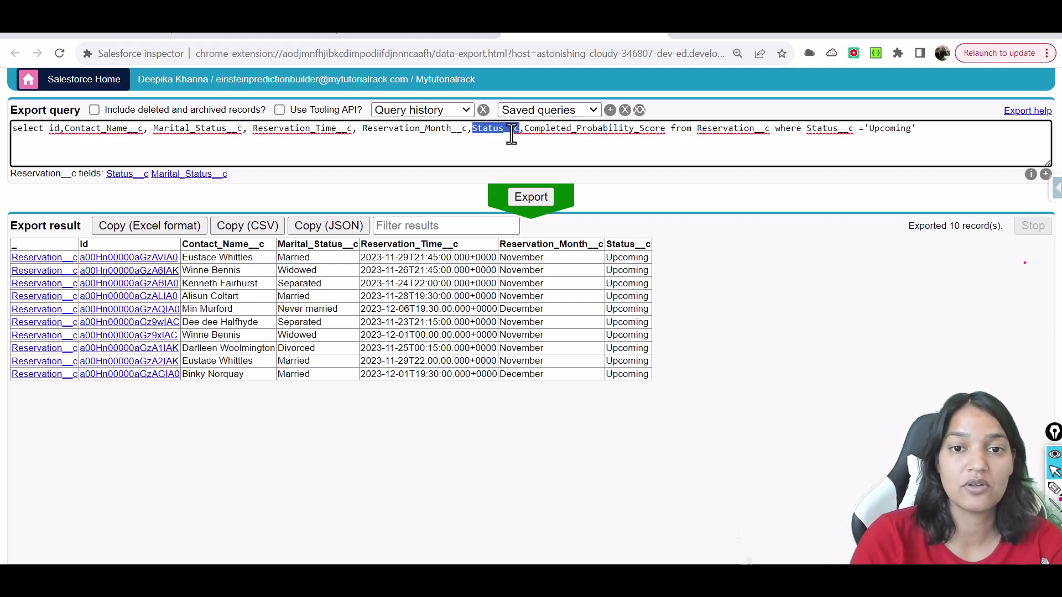